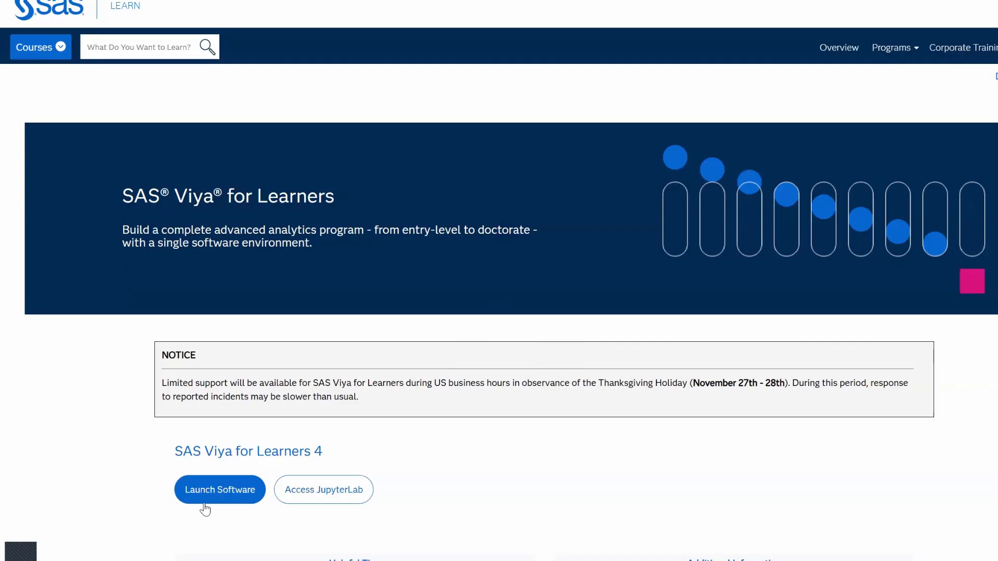
Launch SAS Viya for Learners from the SAS Learn page
left_click(220, 491)
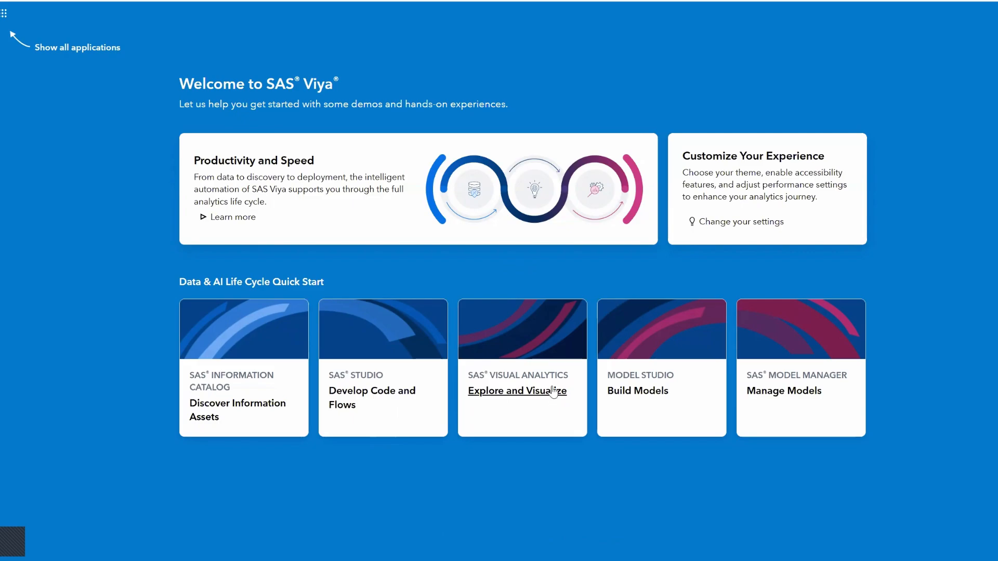
Open Explore and Visualize, hide the navigation panel, and start a new report
left_click(512, 397)
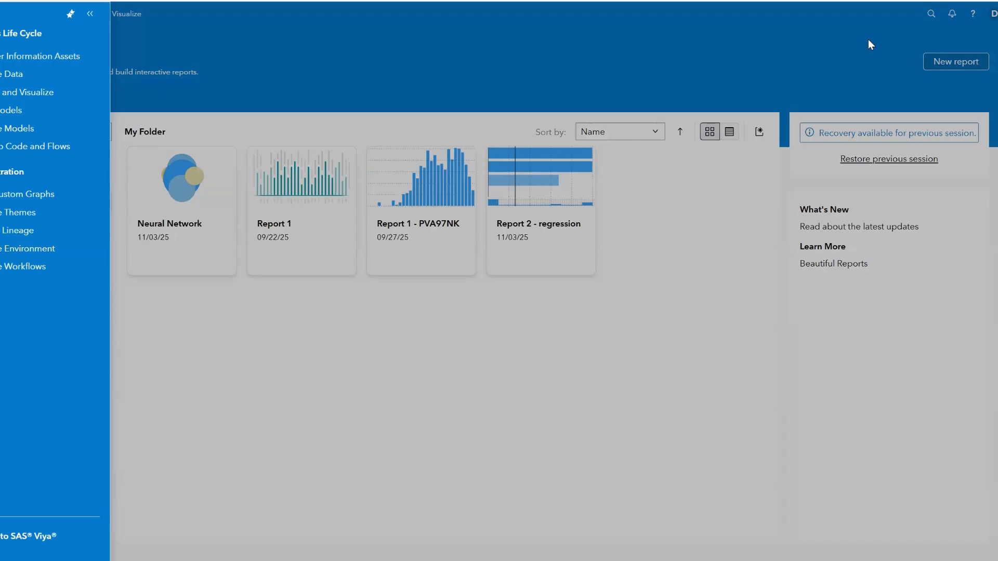
left_click(962, 60)
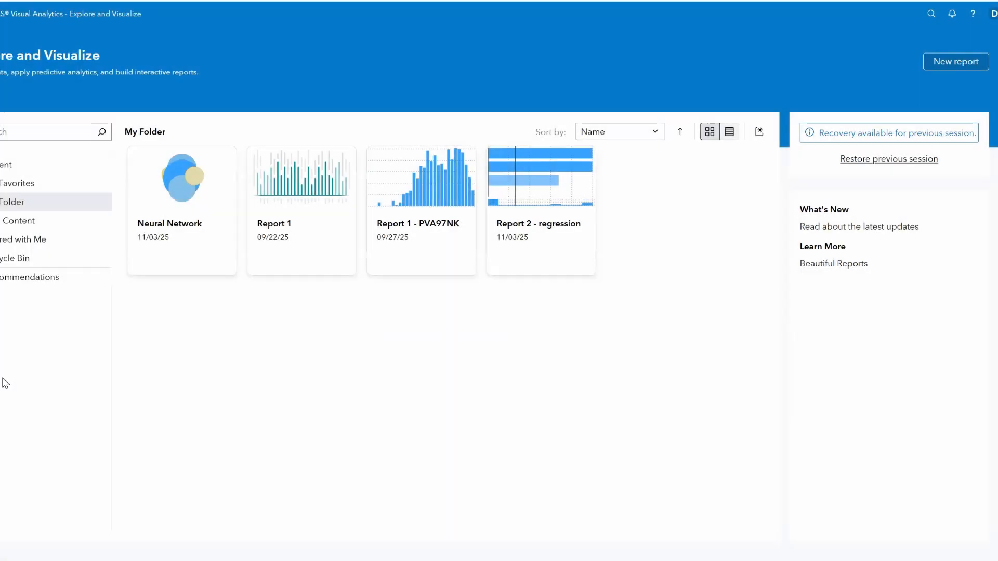
left_click(954, 65)
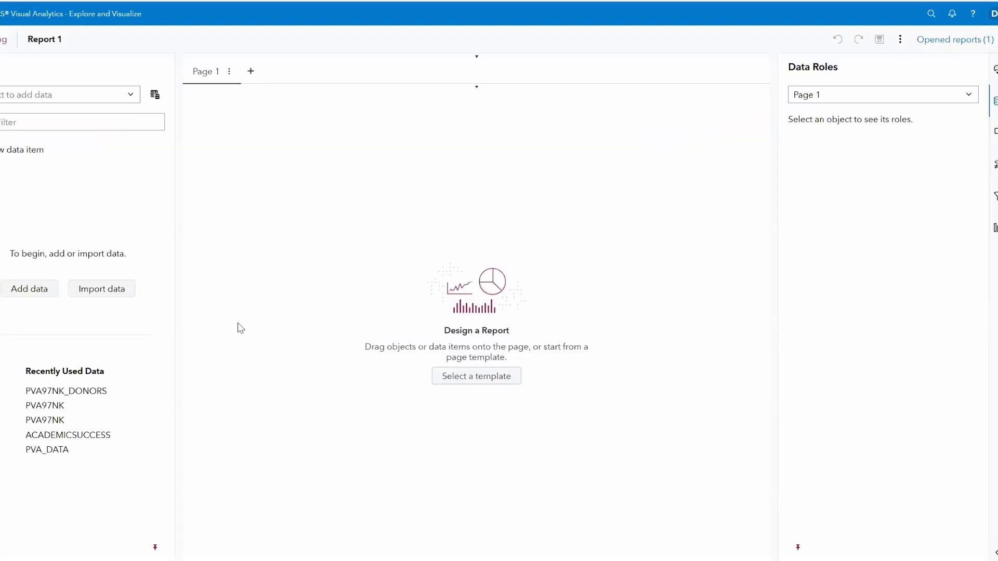
Load the PVA97NK_DONORS data into Report 1 and look through its measures
left_click(30, 290)
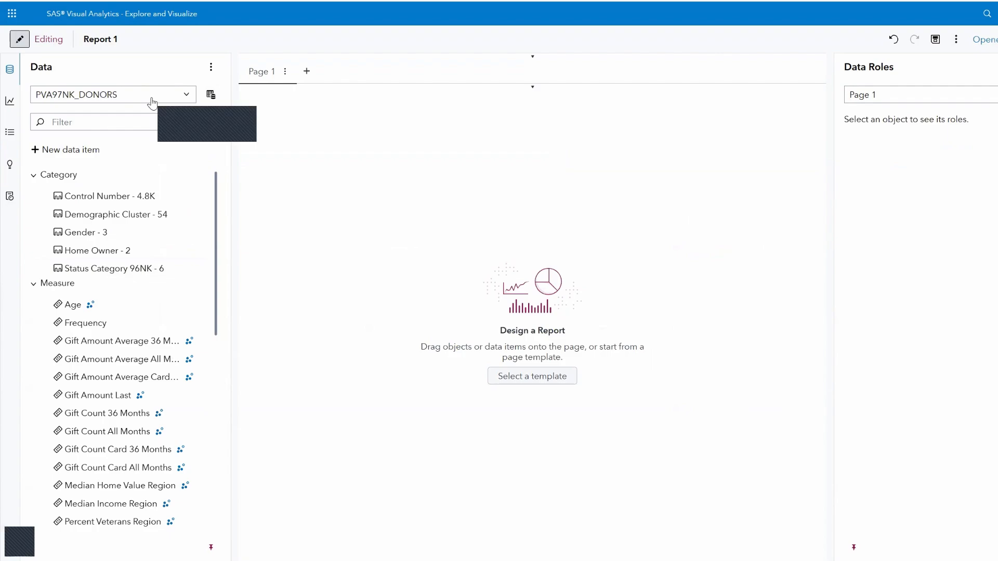
mouse_move(93, 252)
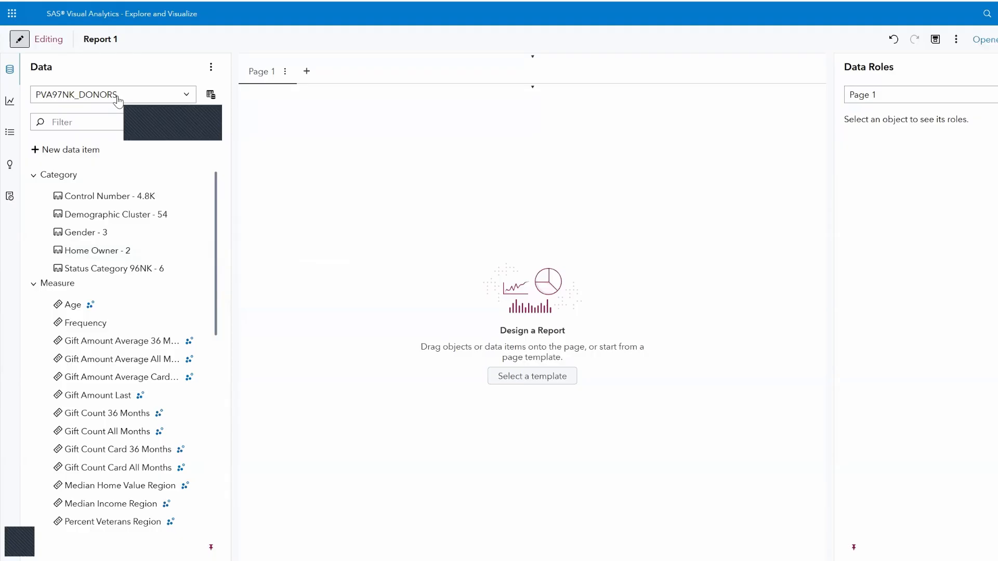
scroll(151, 312, "down", 5)
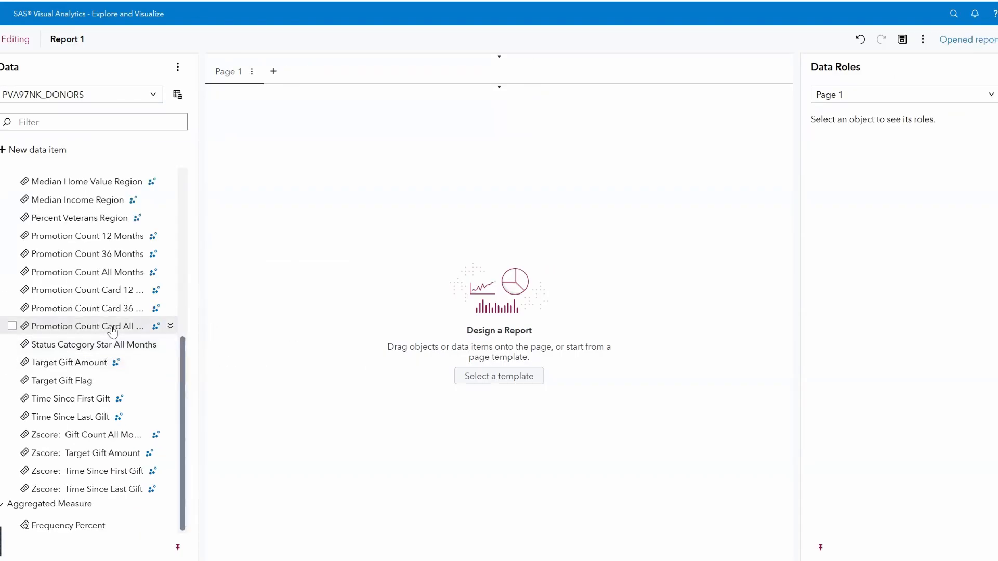
mouse_move(112, 336)
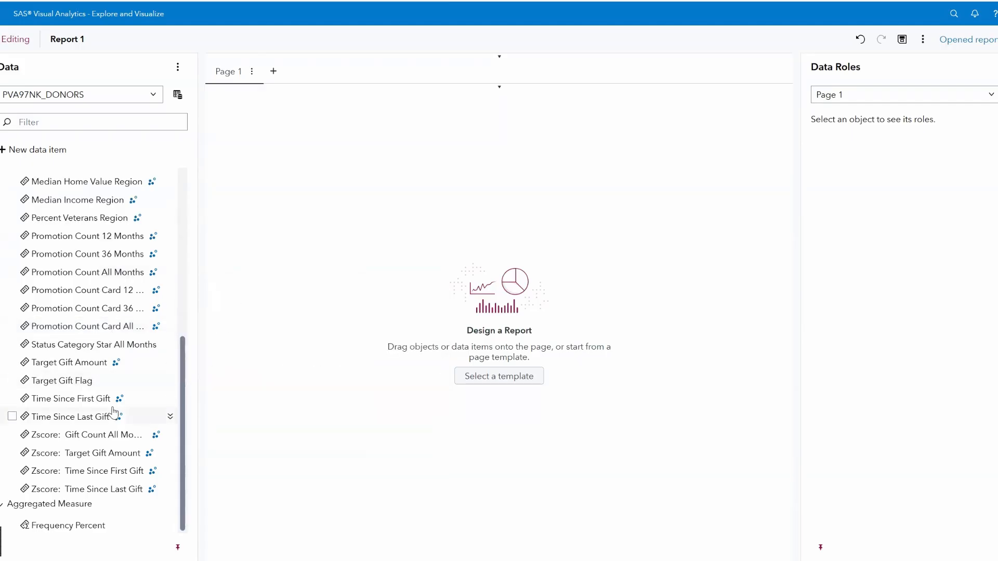
mouse_move(96, 368)
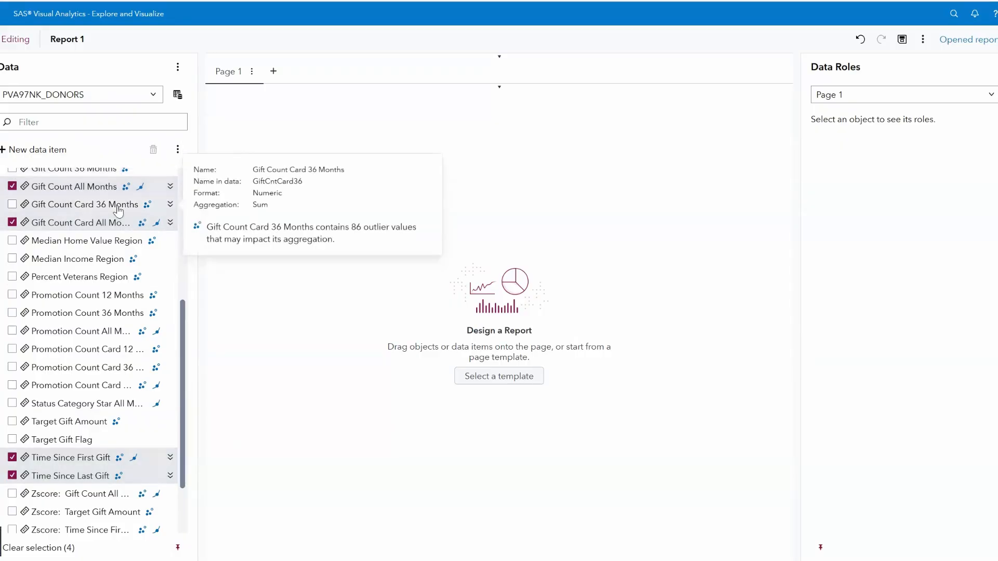
mouse_move(151, 243)
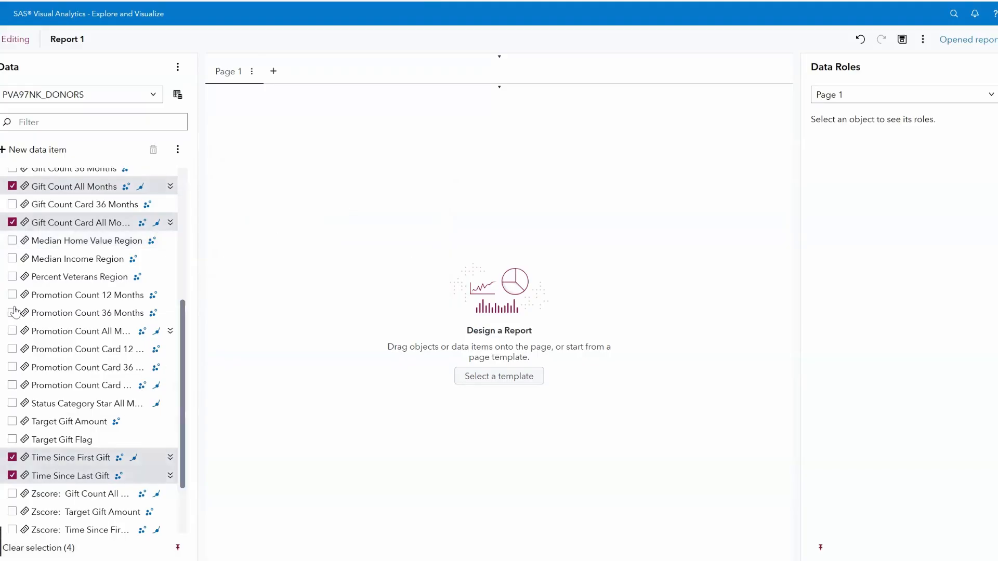
Check Gift Amount Last and uncheck Gift Count Card All Months in the Data pane
scroll(13, 279, "up", 3)
left_click(12, 276)
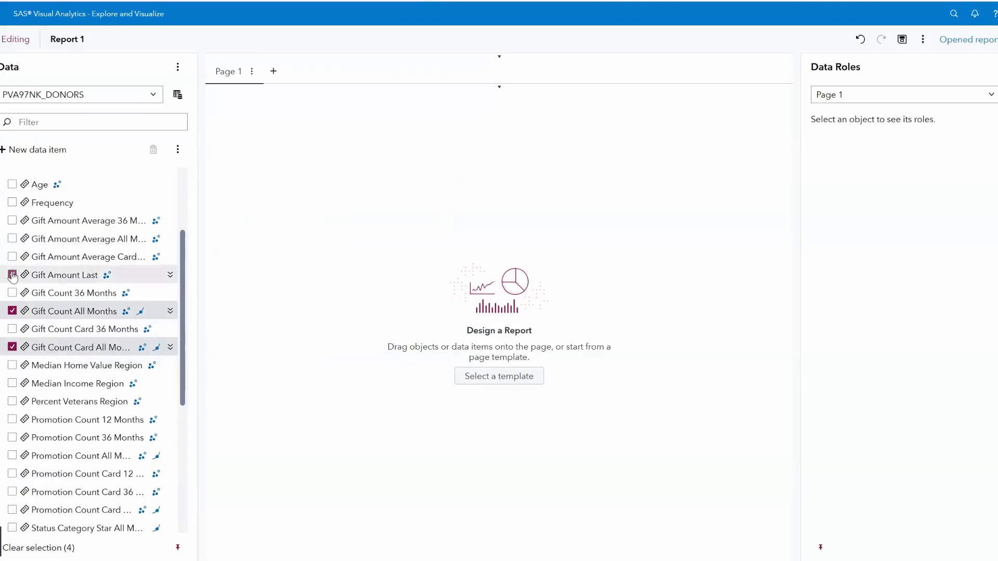
left_click(12, 347)
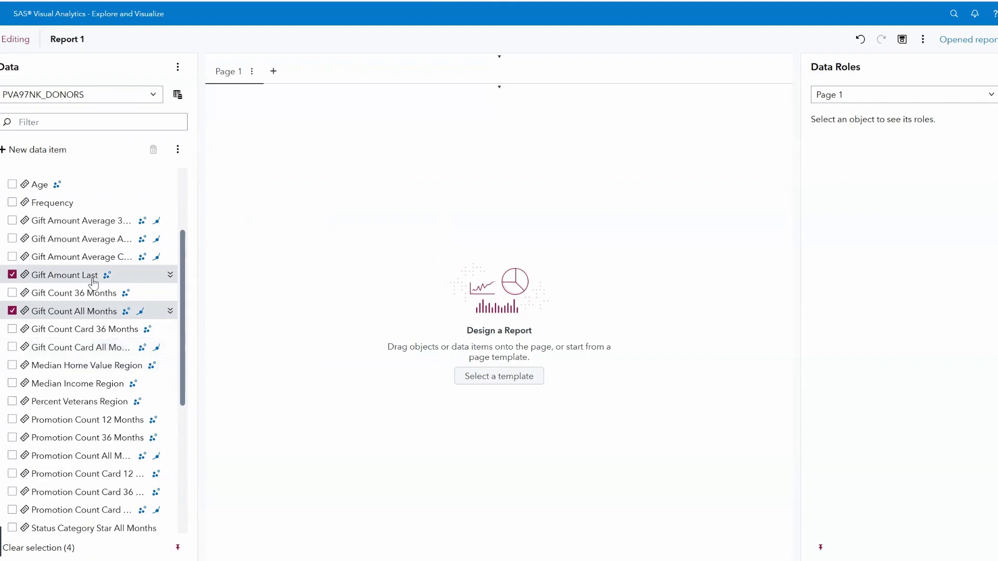
mouse_move(81, 279)
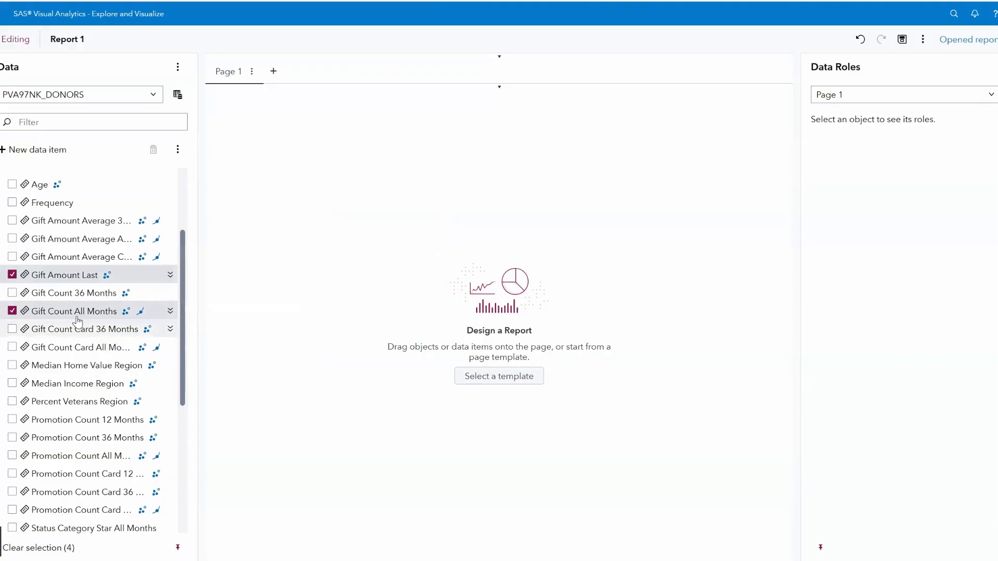
mouse_move(88, 315)
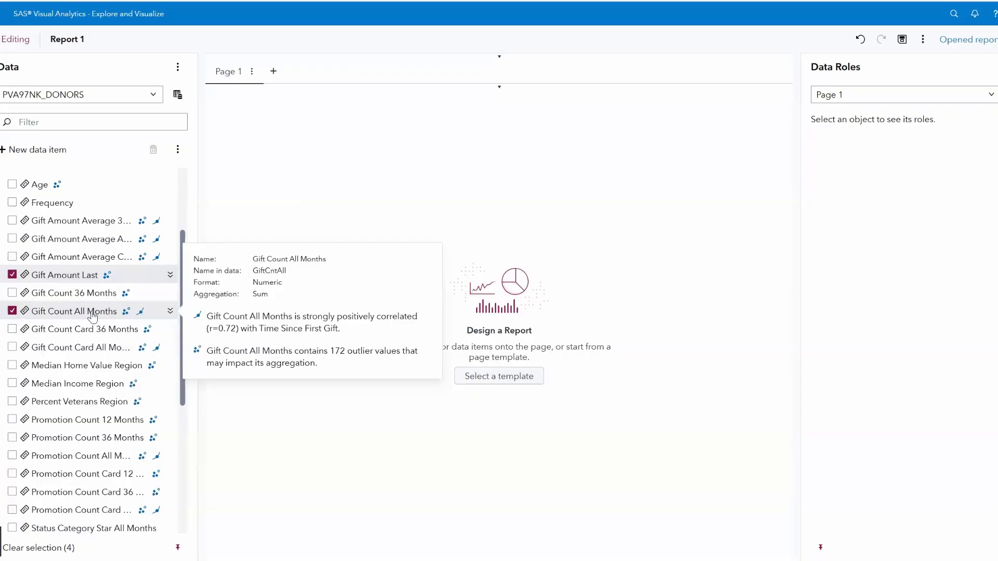
scroll(93, 316, "down", 5)
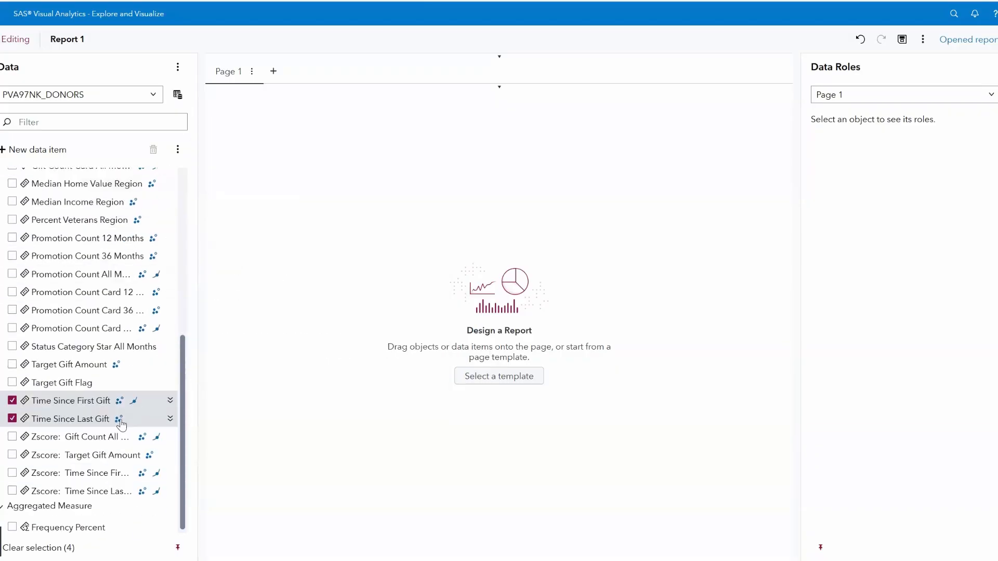
mouse_move(65, 410)
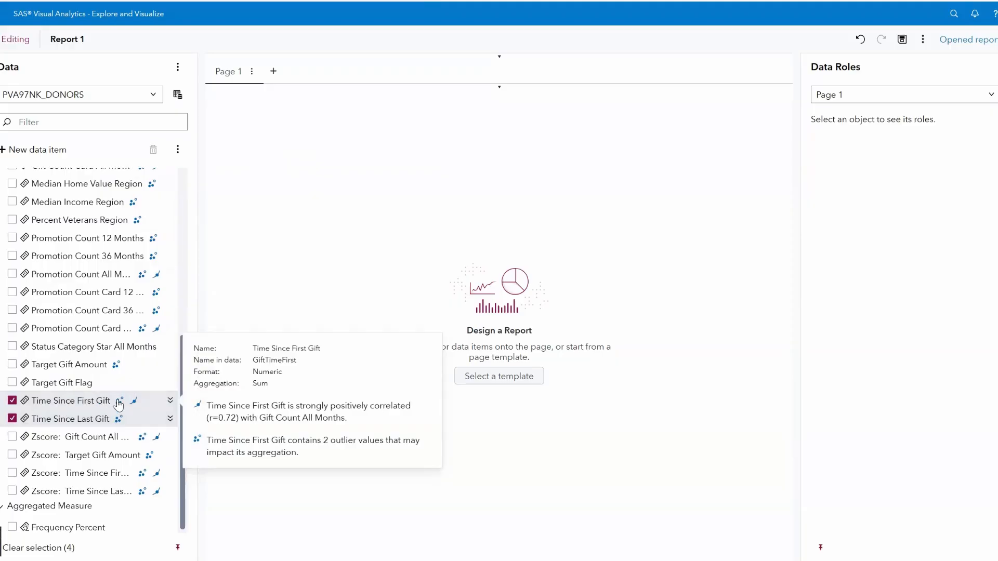
mouse_move(60, 428)
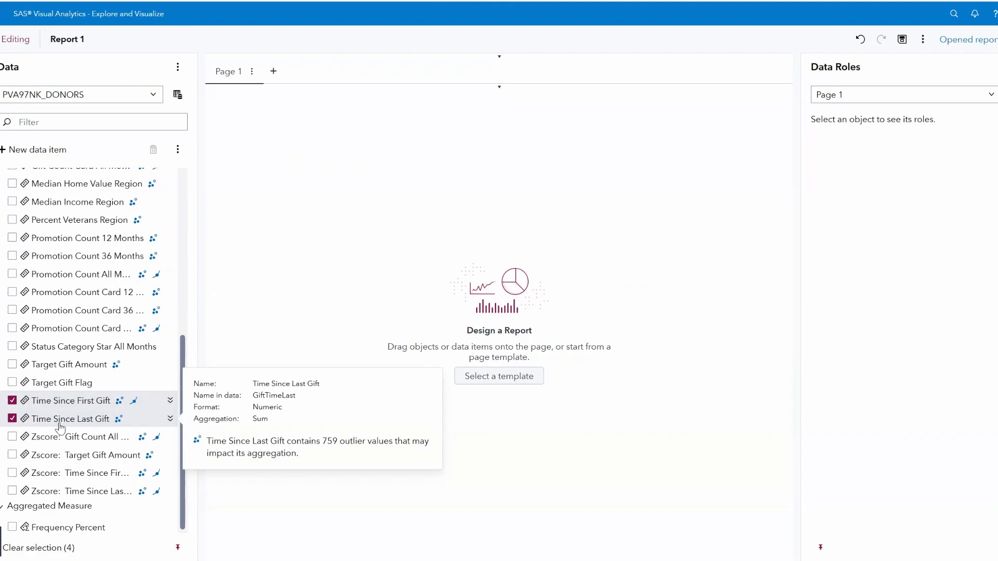
scroll(61, 430, "down", 1)
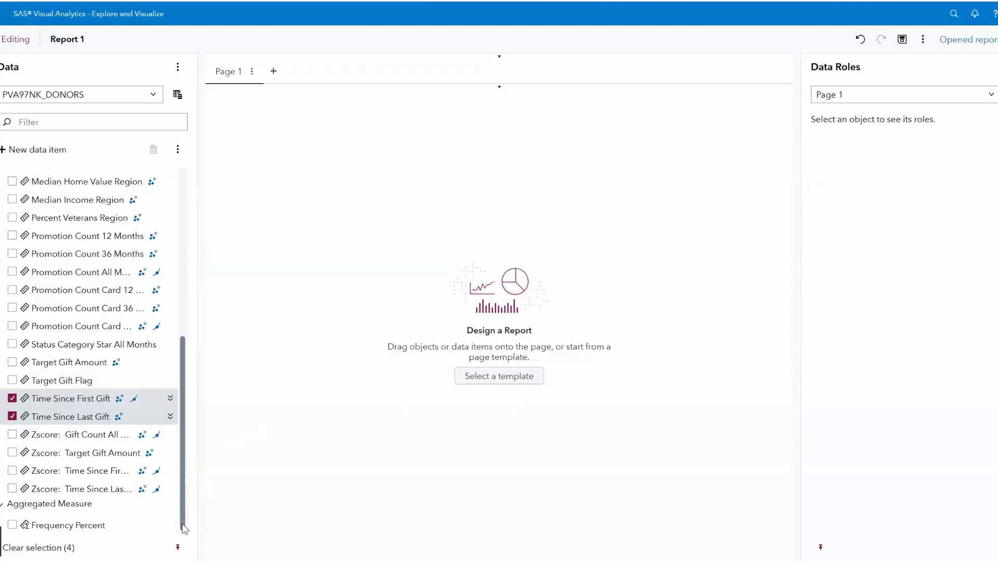
Check the four Zscore measures: Gift Count All Months, Target Gift Amount, Time Since First Gift, Time Since Last Gift
left_click(12, 435)
left_click(12, 453)
left_click(12, 471)
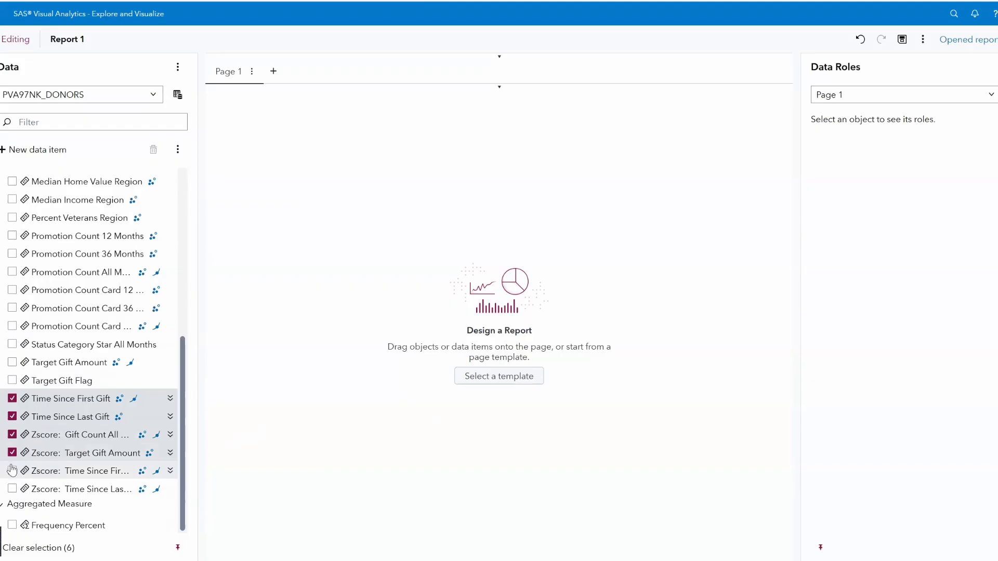
left_click(12, 489)
Uncheck Time Since Last Gift, Time Since First Gift, Gift Count All Months and Gift Amount Last
left_click(12, 416)
left_click(12, 398)
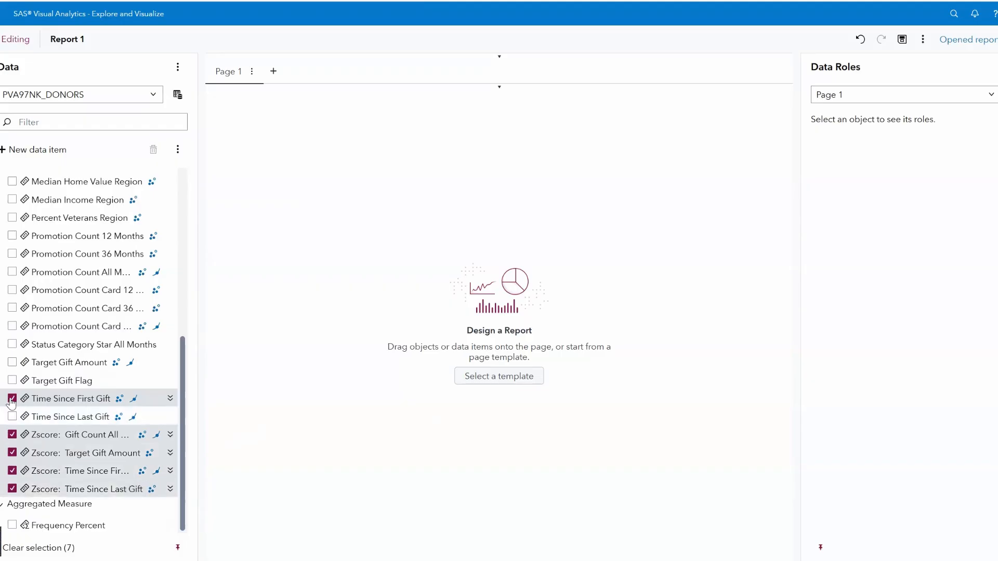
scroll(17, 340, "up", 4)
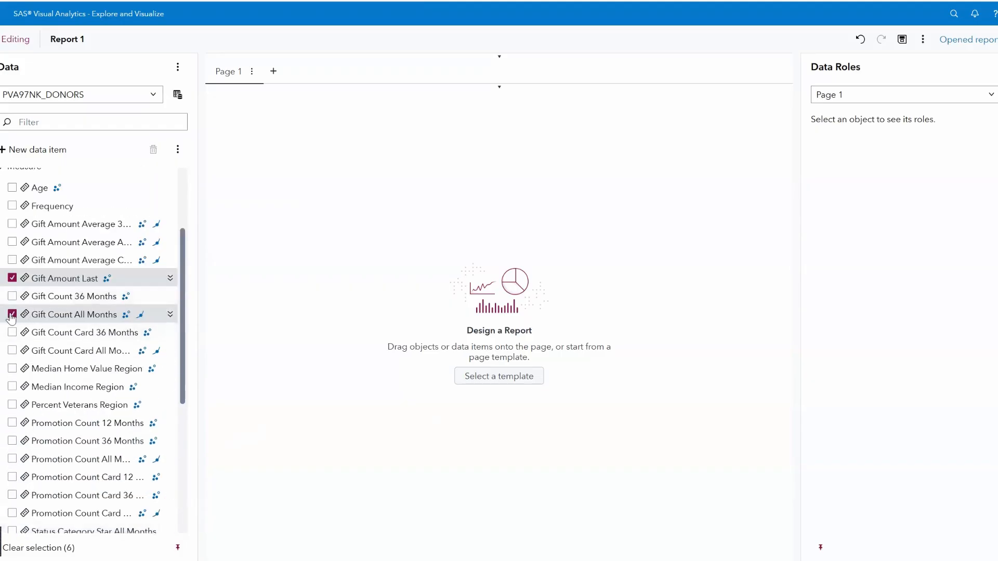
left_click(12, 314)
left_click(12, 278)
scroll(122, 294, "up", 3)
scroll(125, 292, "down", 6)
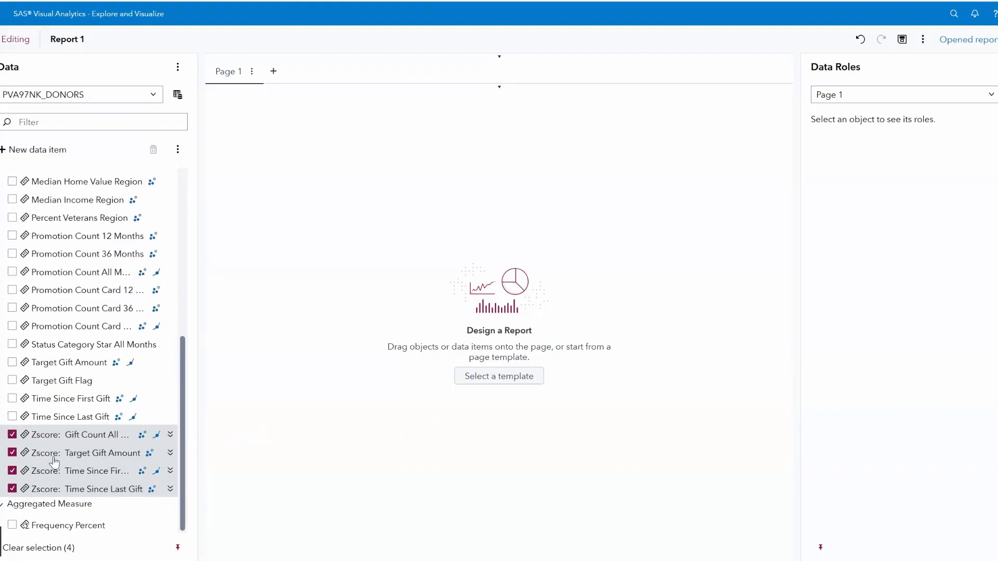
mouse_move(55, 461)
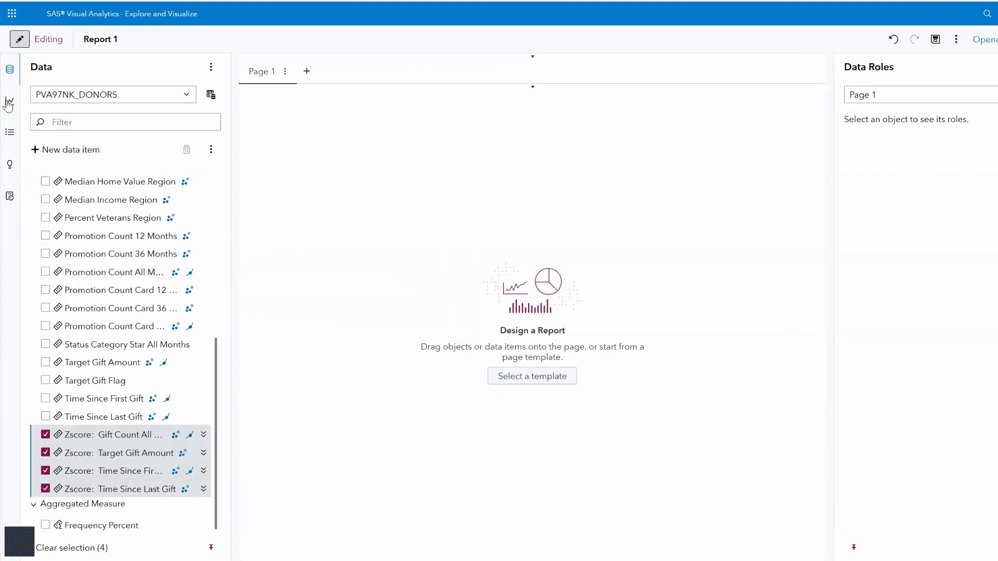
Show the Objects list and scroll to Cluster in the Statistics group
left_click(9, 102)
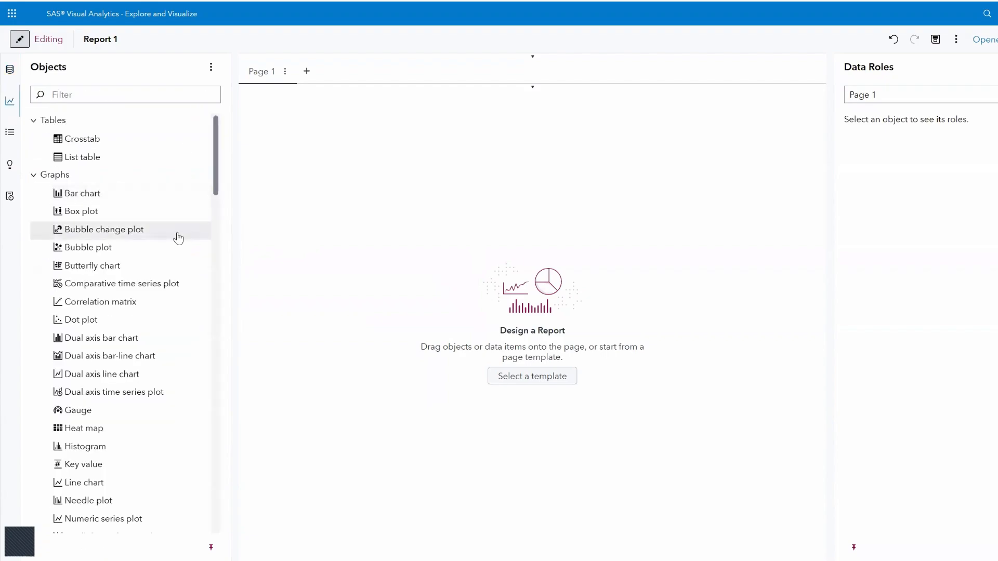
scroll(178, 237, "down", 10)
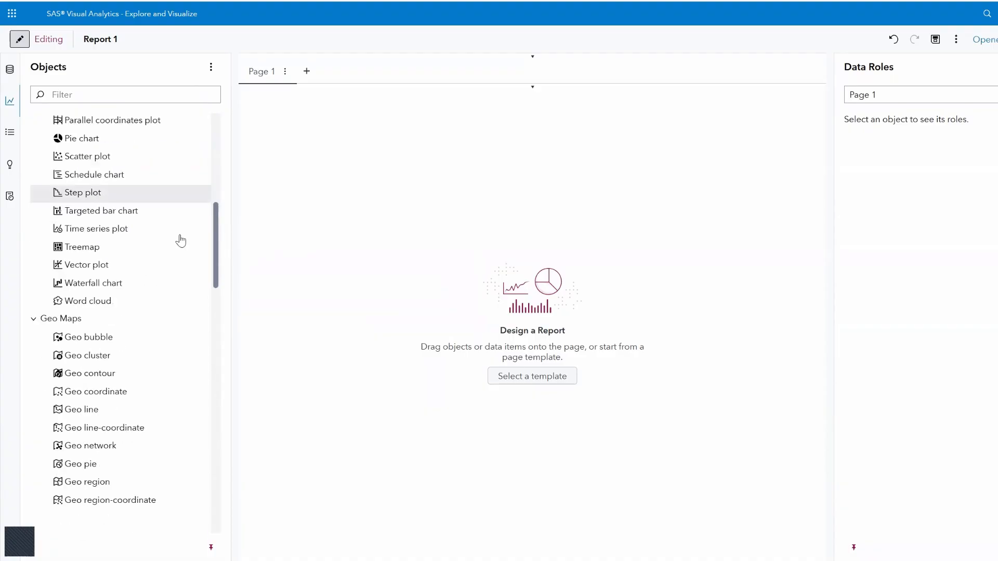
scroll(181, 241, "down", 5)
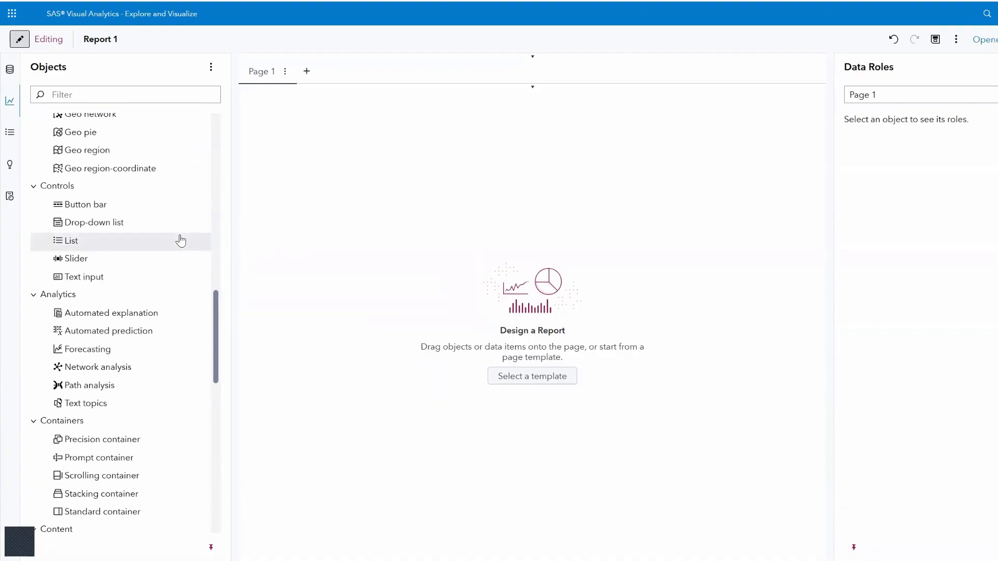
scroll(180, 241, "down", 4)
scroll(180, 242, "down", 3)
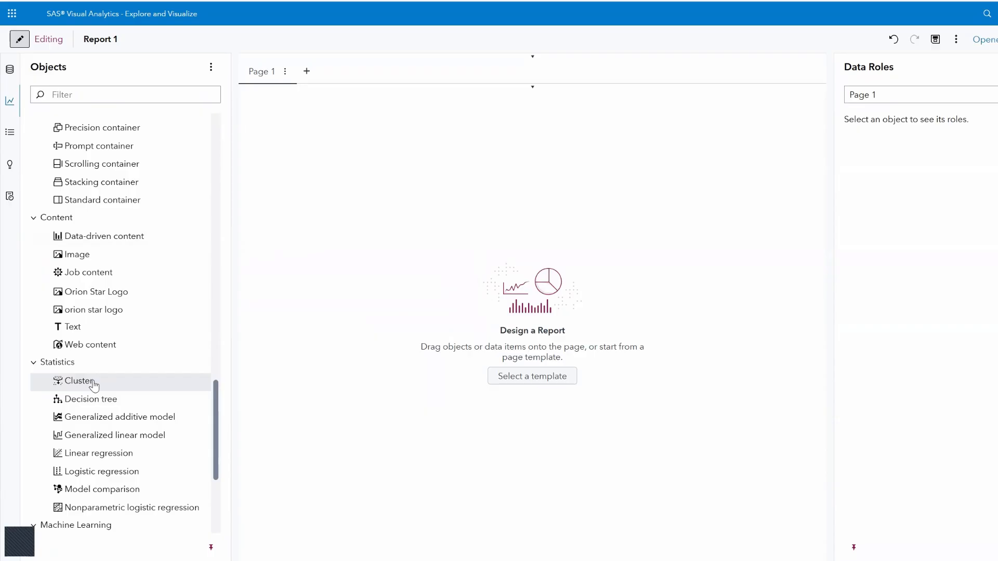
Drop a Cluster object on Page 1 and assign it the four Zscore measures as variables
left_click_drag(93, 385, 535, 297)
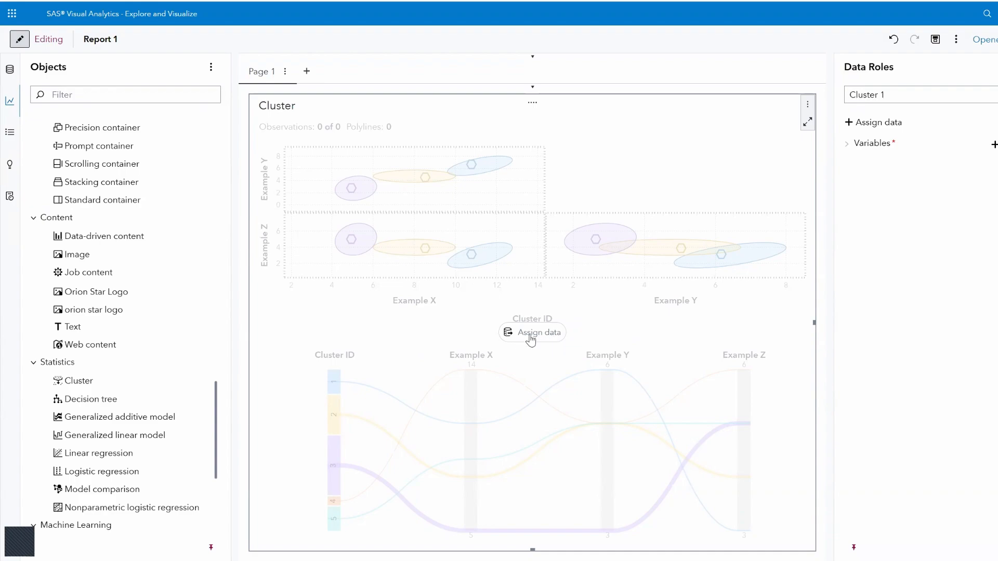
left_click(529, 335)
left_click(554, 313)
scroll(382, 403, "down", 4)
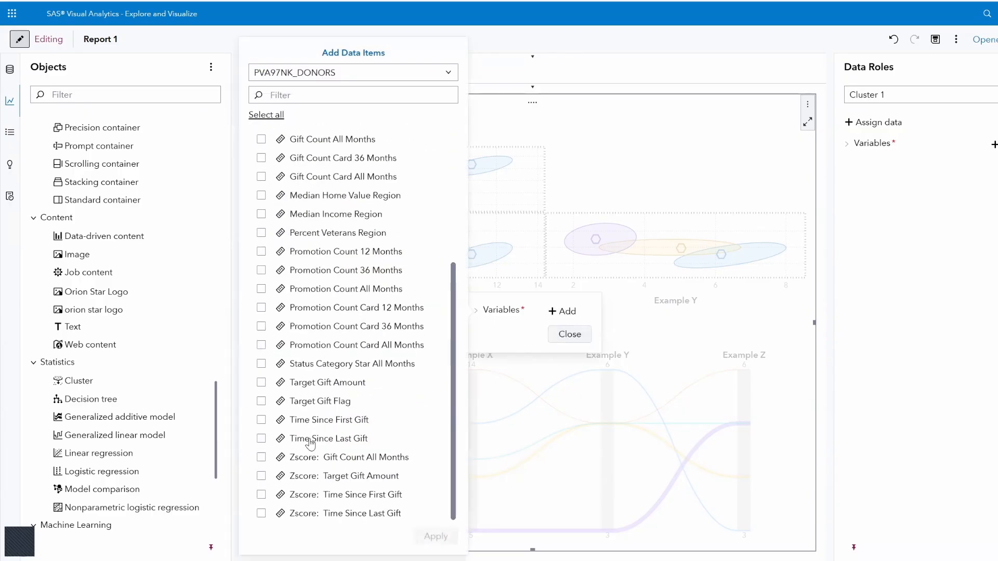
left_click(261, 458)
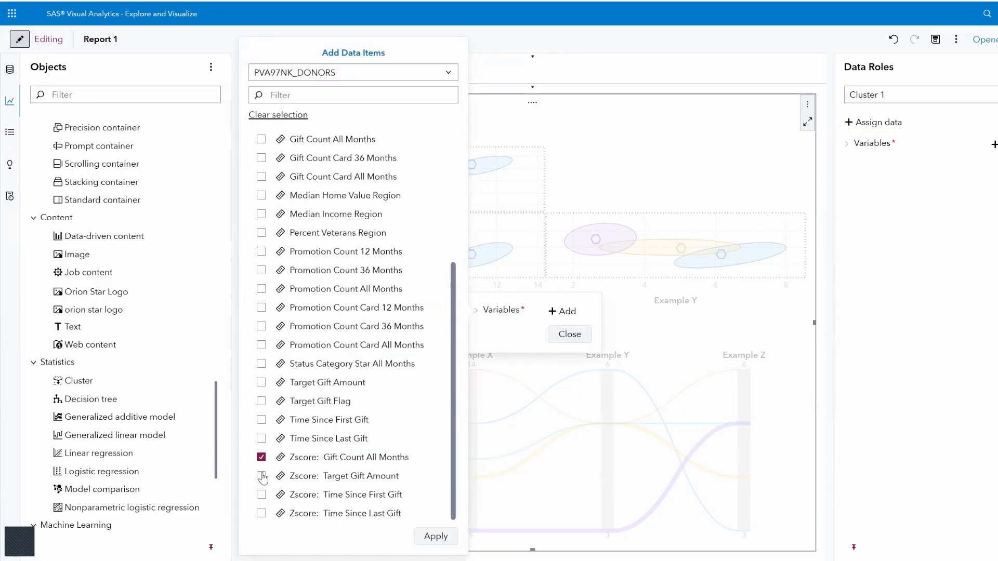
left_click(261, 476)
left_click(261, 495)
left_click(261, 513)
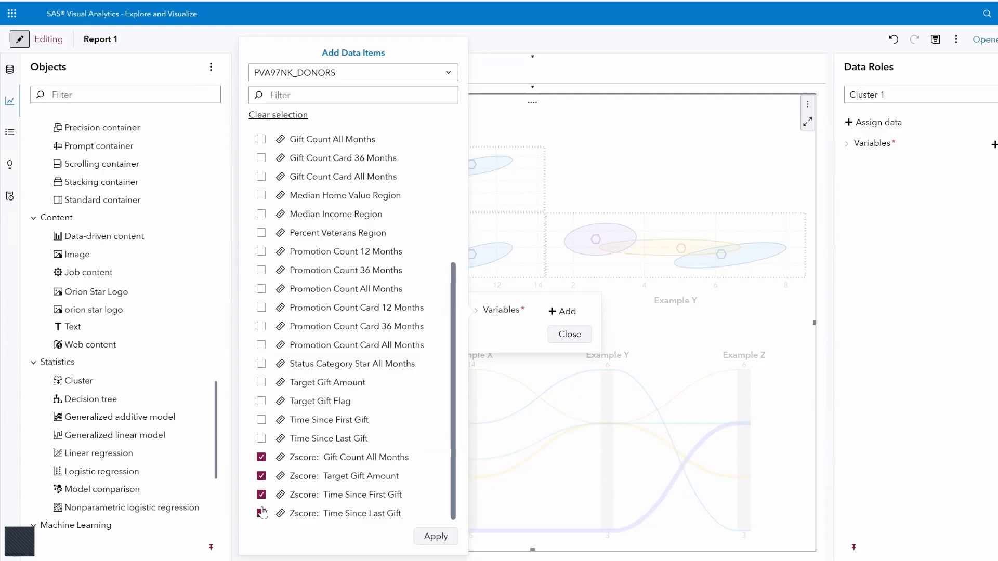
left_click(433, 537)
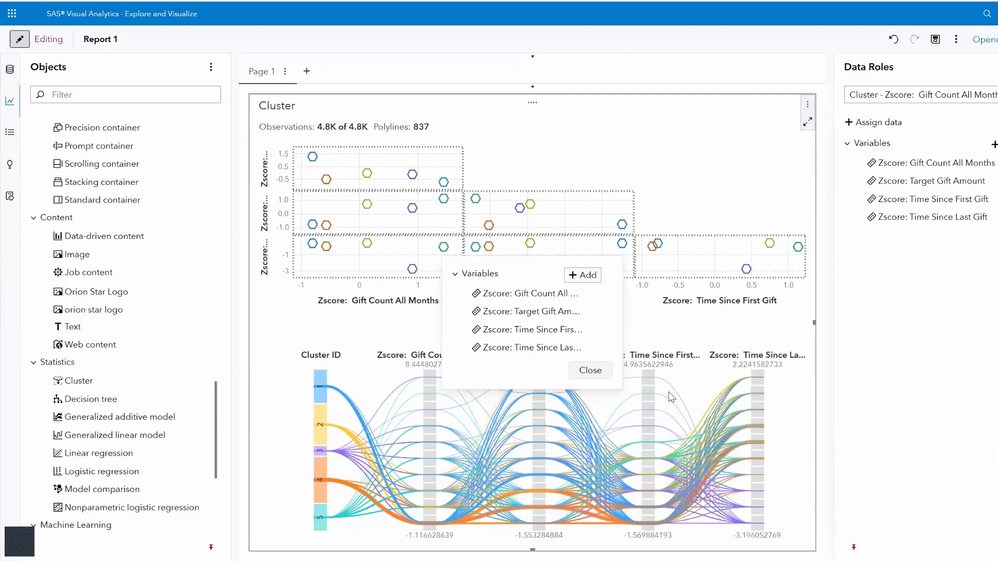
Close the Variables popup to reveal the finished five-cluster chart
left_click(594, 370)
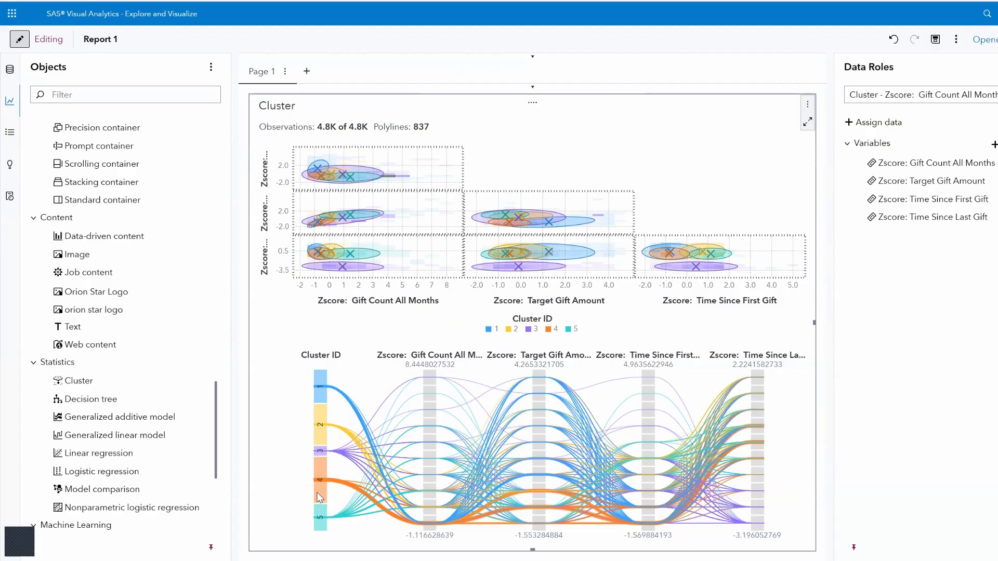
Highlight cluster 4 on the Cluster ID axis and inspect its lines across the plots
mouse_move(318, 496)
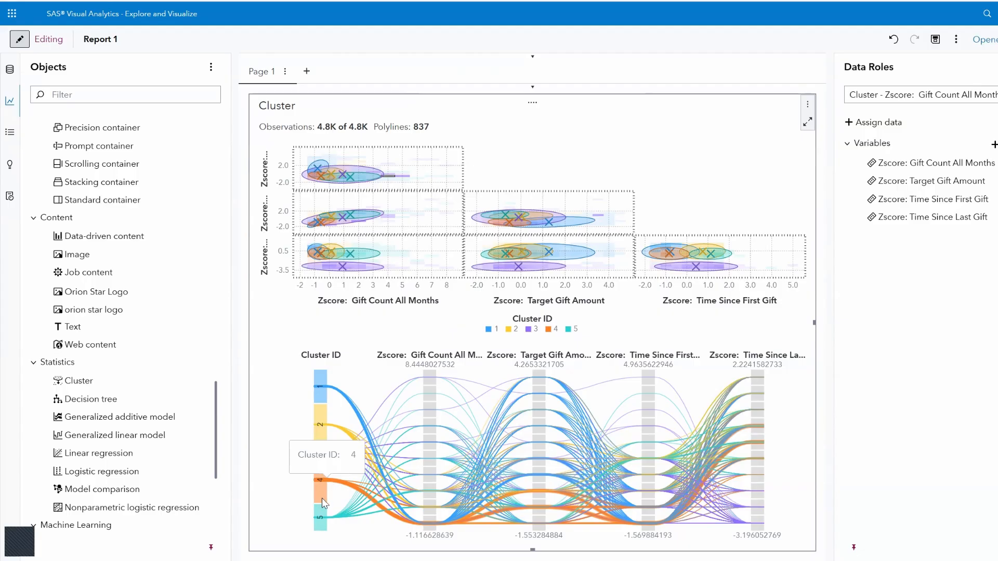
left_click(322, 495)
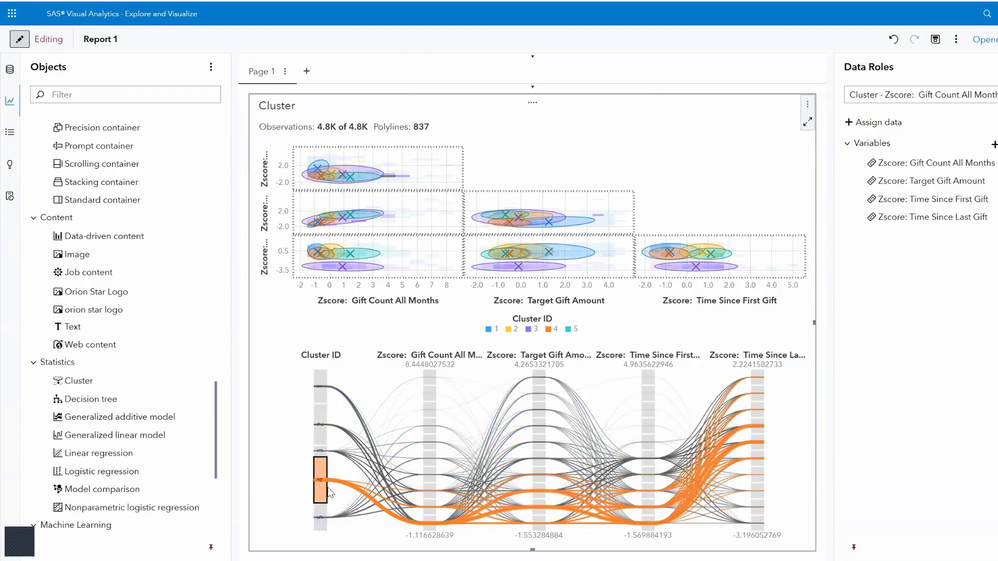
mouse_move(326, 482)
mouse_move(424, 530)
mouse_move(650, 526)
mouse_move(751, 387)
Switch the highlight to cluster 1, read its axis values, then clear the selection
left_click(321, 396)
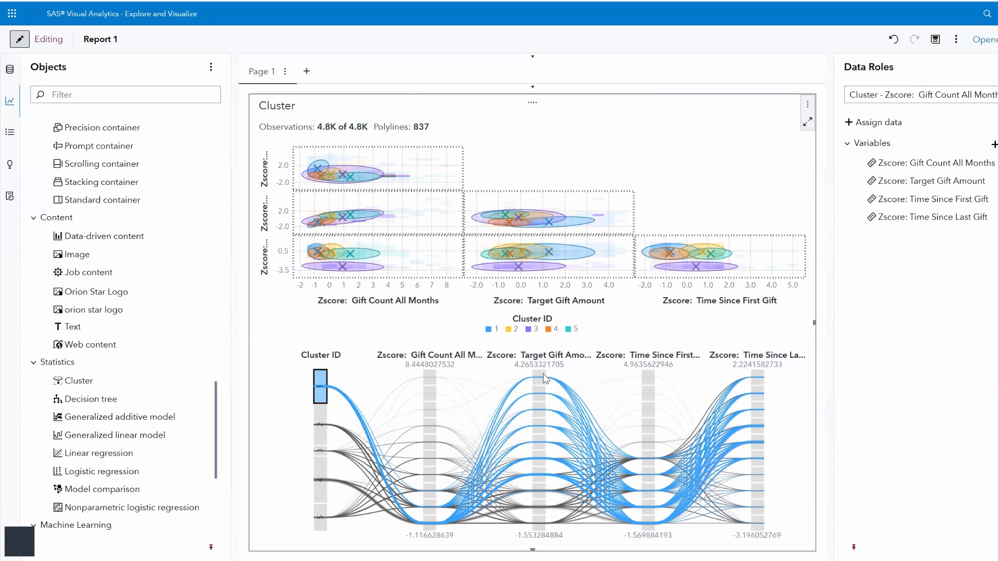
mouse_move(545, 377)
left_click(300, 459)
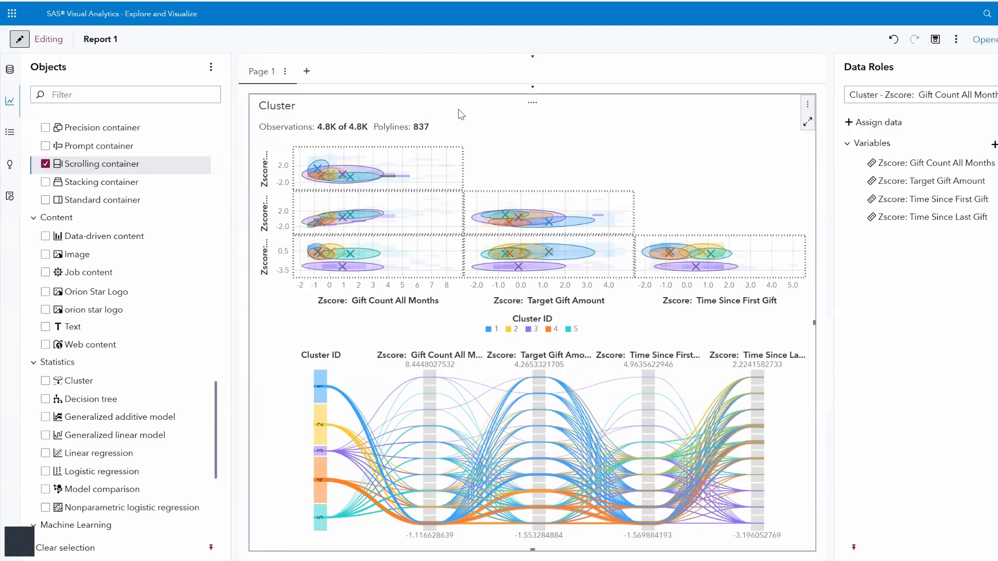
From the cluster object, create Cluster ID (1) and two distance-from-centroid items with default names, all shown
left_click(808, 106)
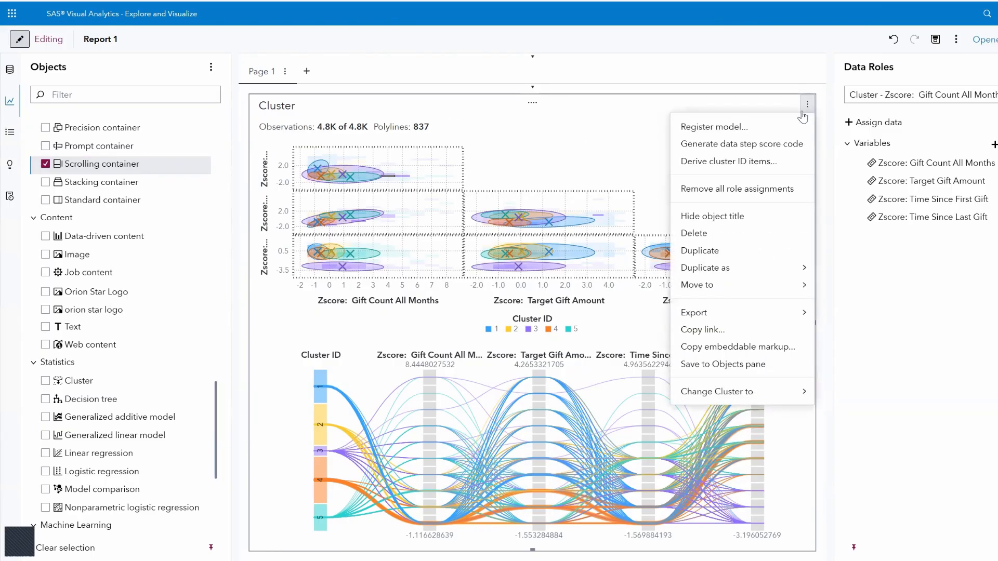
left_click(728, 162)
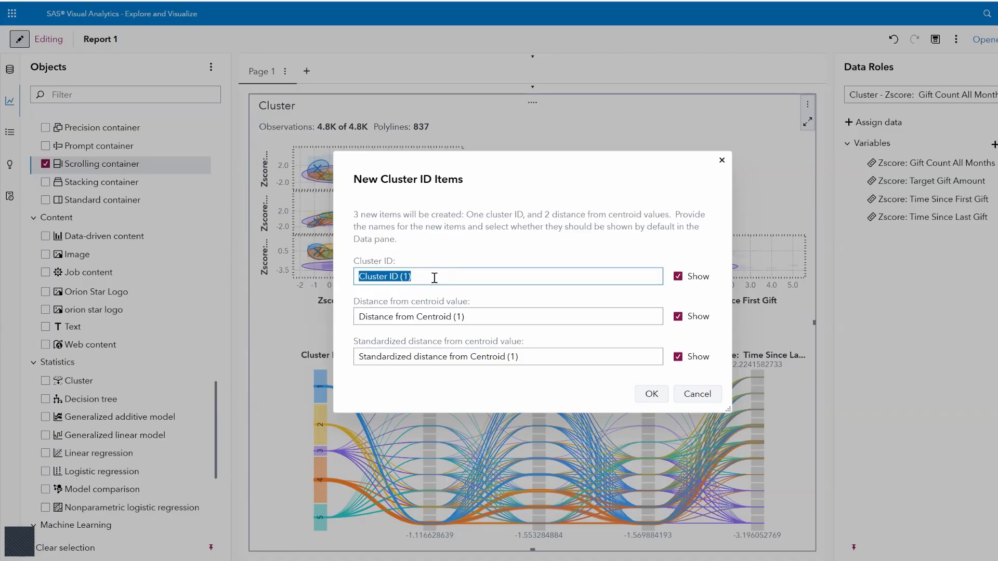
left_click(649, 397)
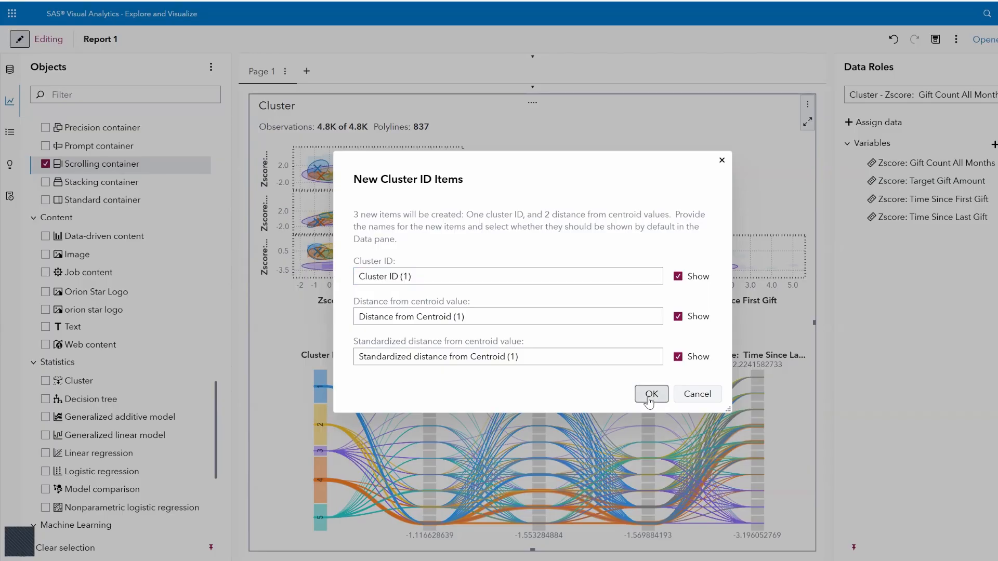
left_click(650, 396)
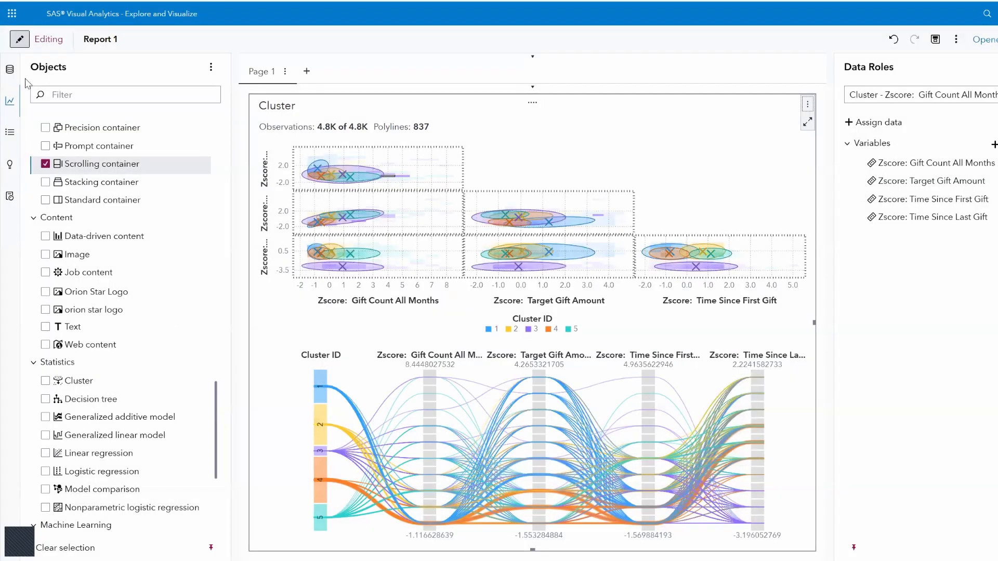
Show the donors table's data items down to the derived Cluster ID (1), and add a blank Page 2
left_click(9, 70)
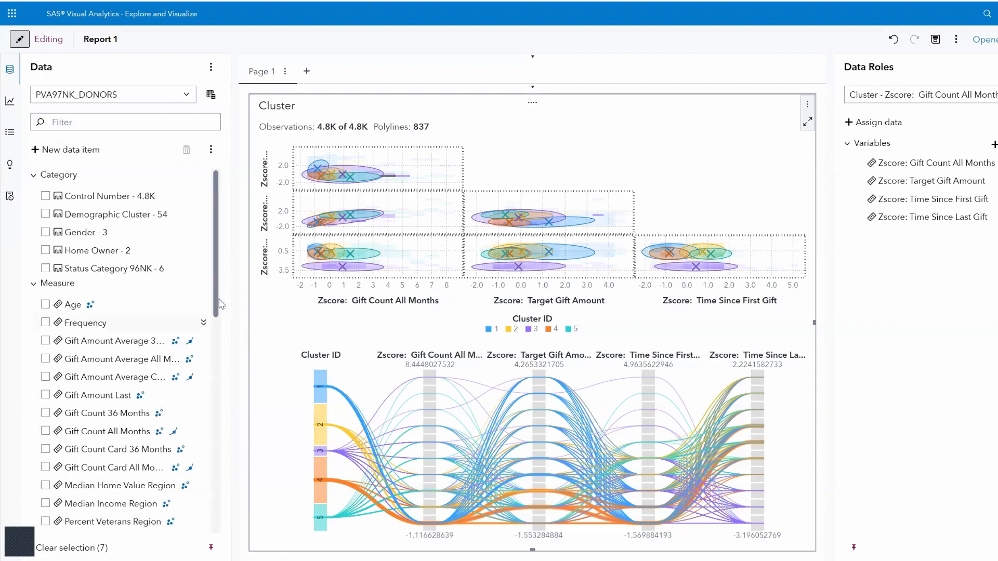
scroll(217, 294, "down", 8)
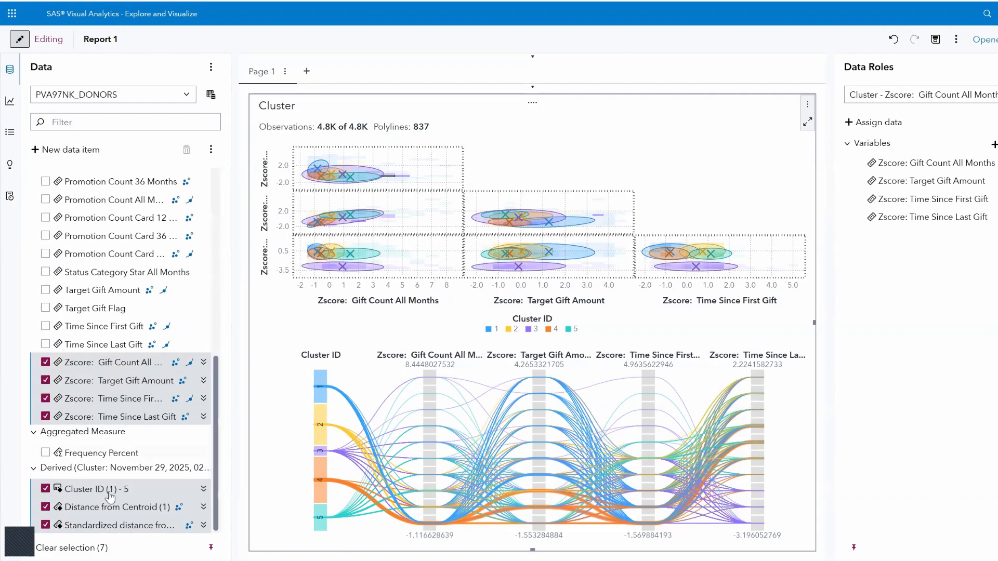
mouse_move(109, 496)
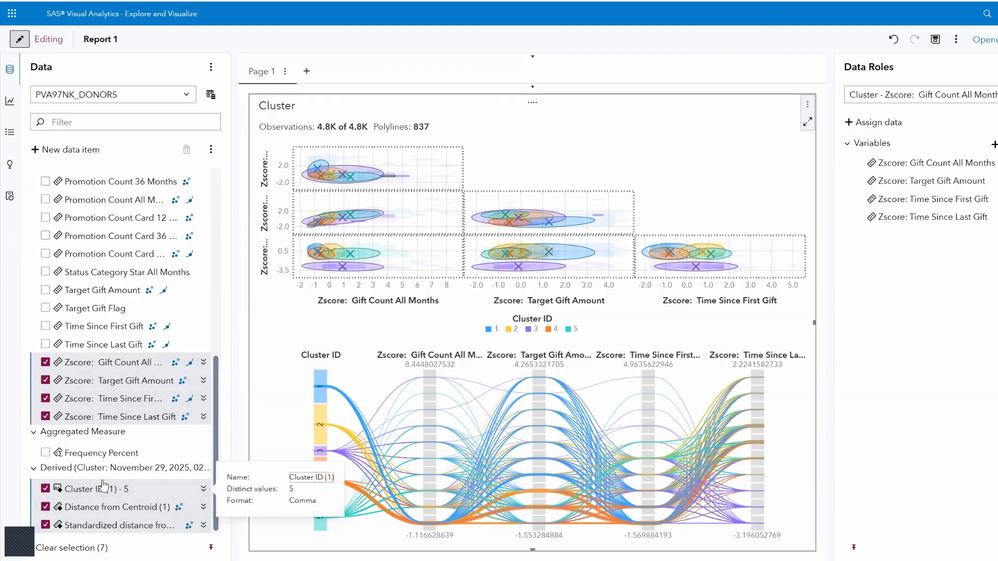
left_click(306, 71)
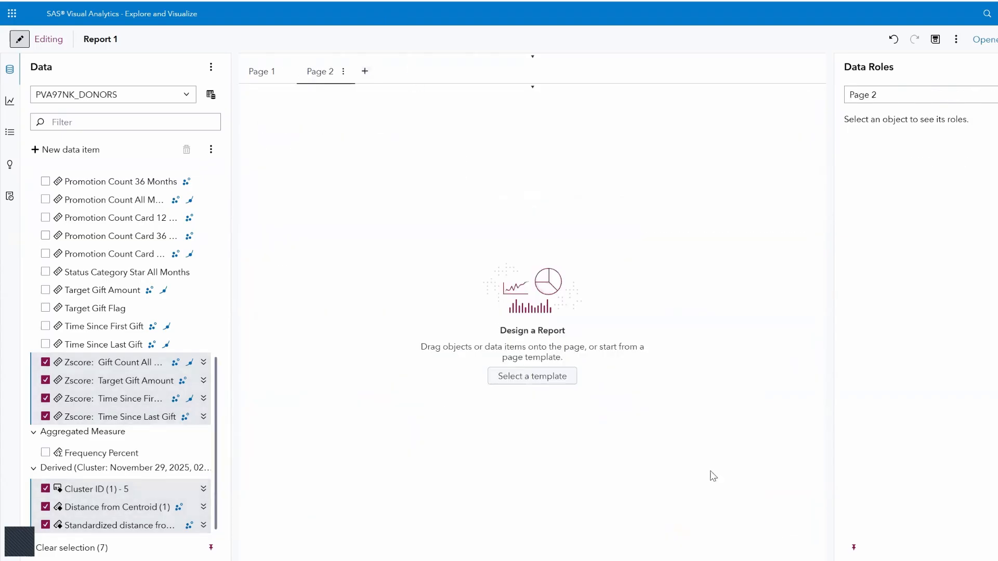
Place only Cluster ID (1) on Page 2, making a frequency bar chart of the five clusters
left_click(98, 492)
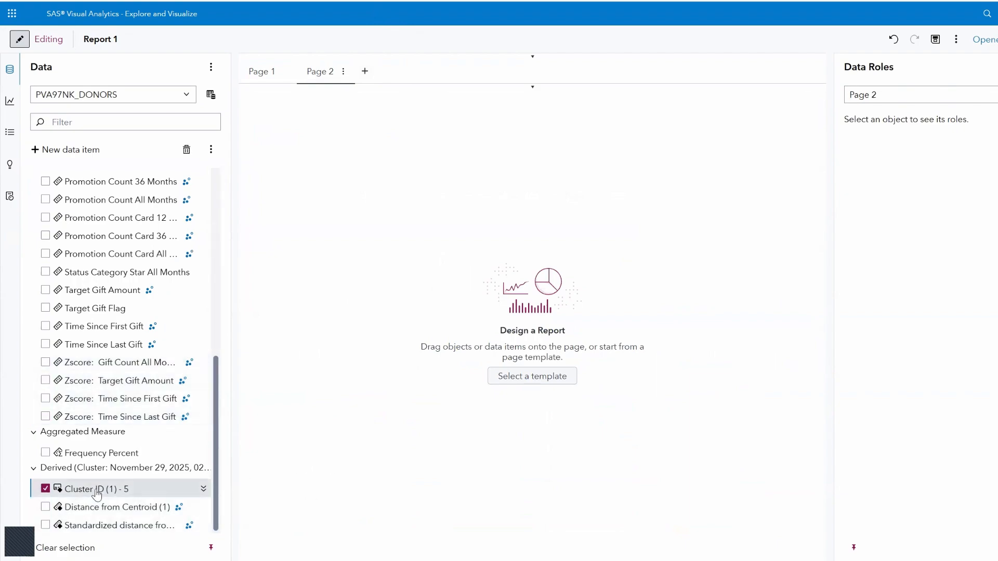
left_click_drag(97, 493, 540, 320)
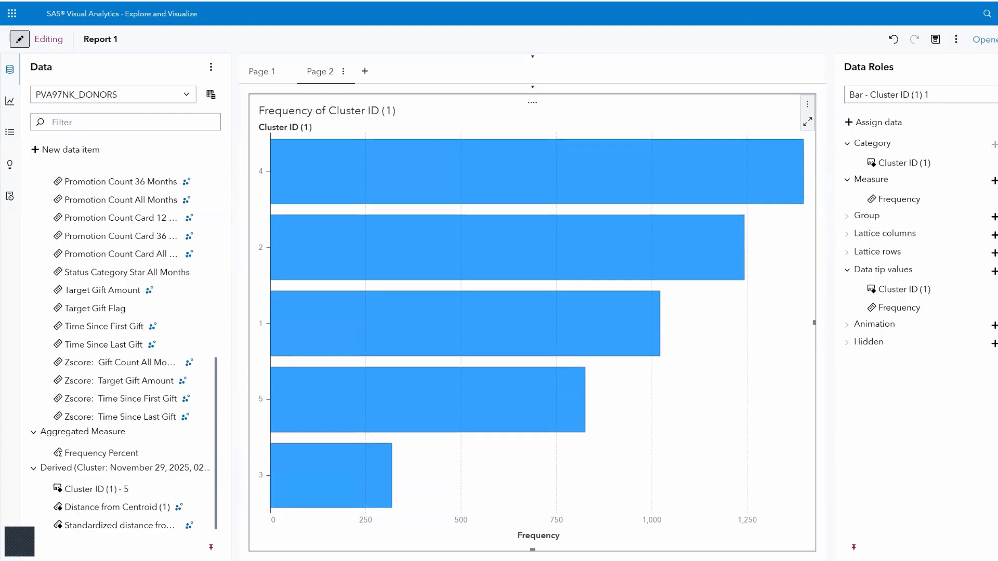
mouse_move(661, 159)
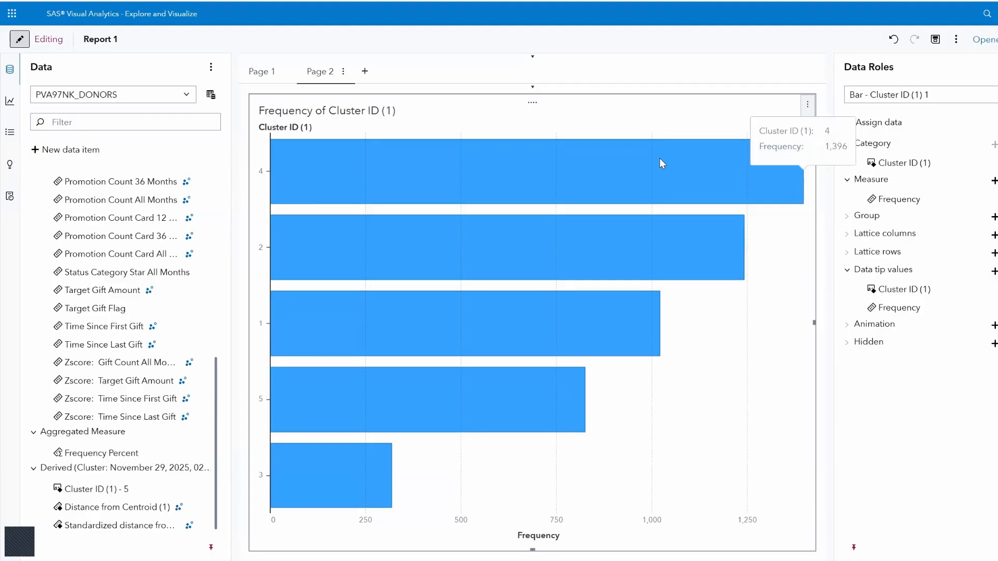
mouse_move(315, 507)
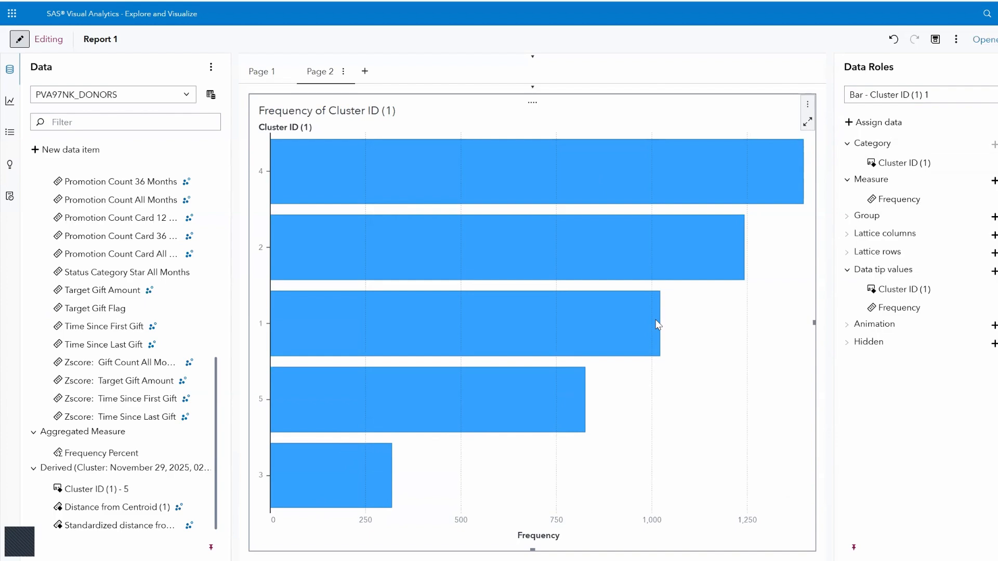
Assign Home Owner to the Group role of the Cluster ID (1) bar chart
left_click(993, 217)
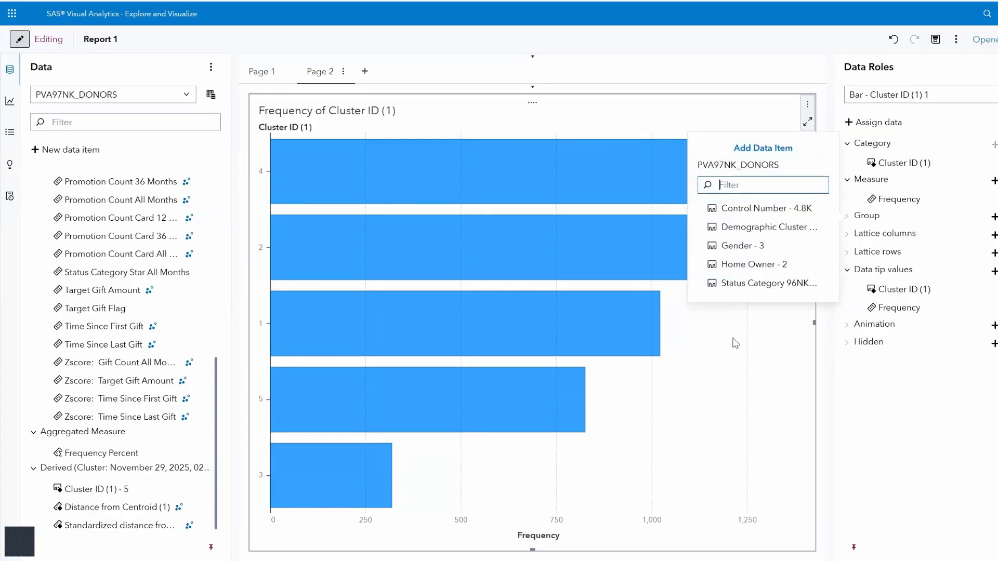
left_click(740, 285)
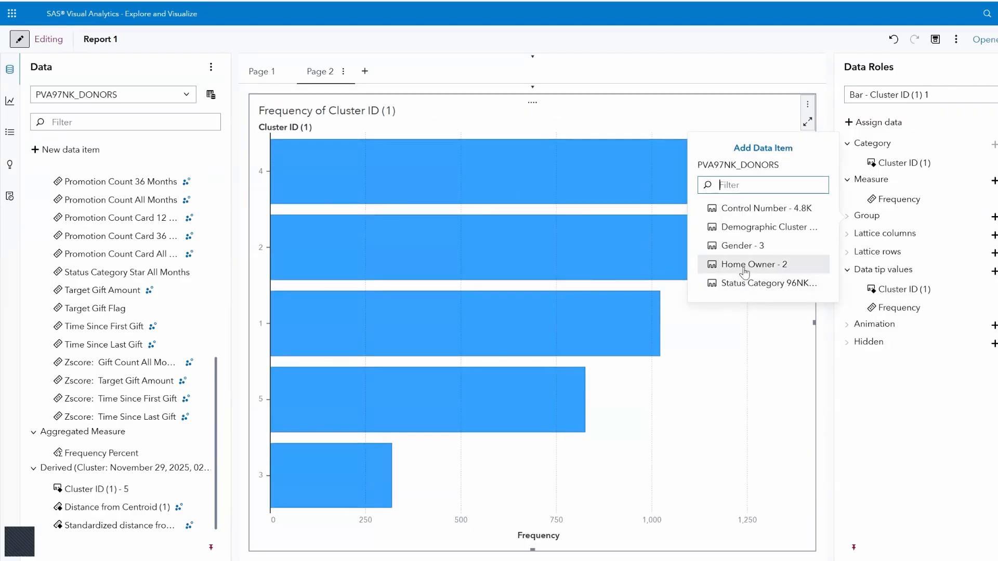
left_click(745, 266)
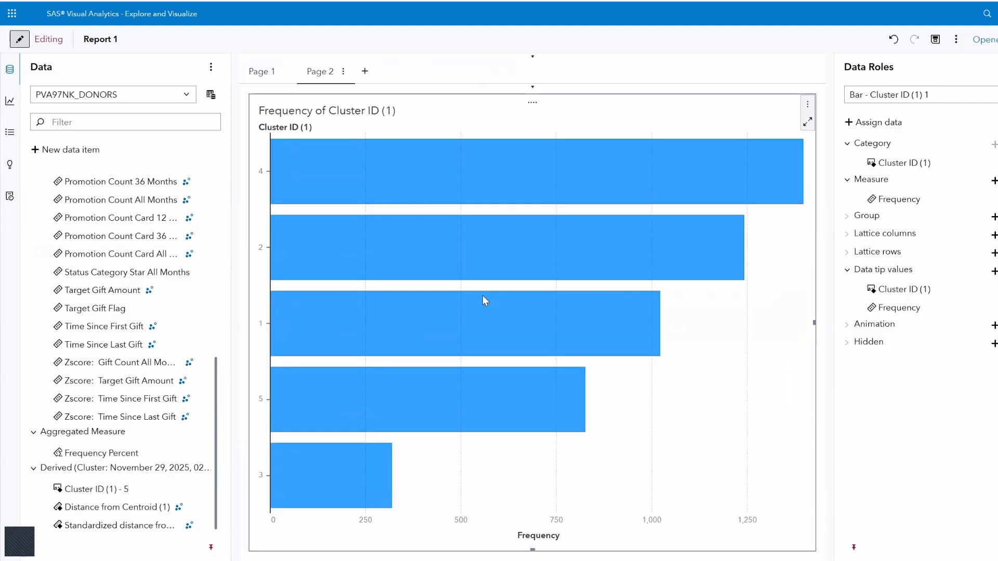
Bring up the Add Data Items list of PVA97NK_DONORS measures for the chart's Measure role
left_click(994, 180)
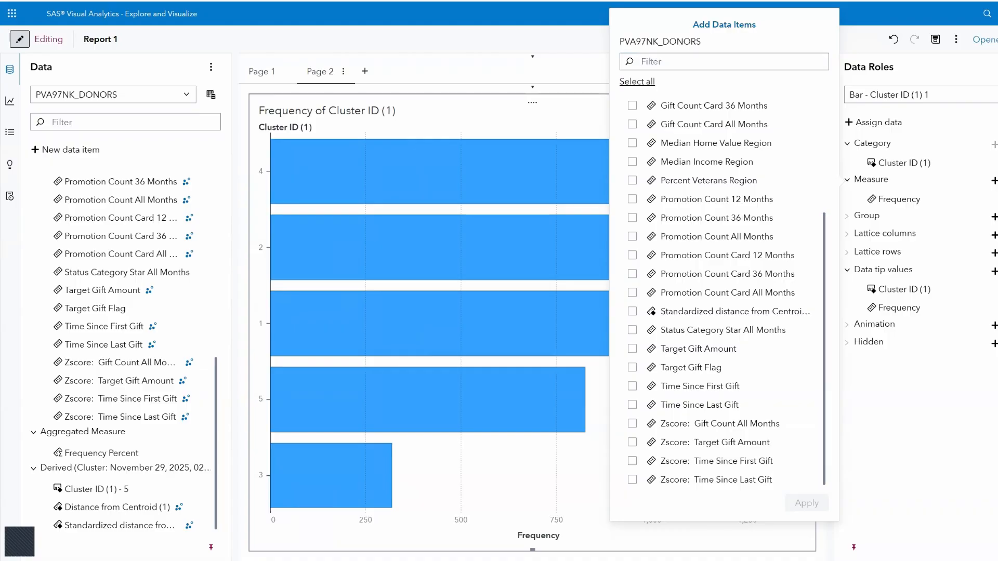
Add Target Gift Amount as a second measure, read its per-cluster data tips, then undo it
left_click(633, 349)
left_click(806, 504)
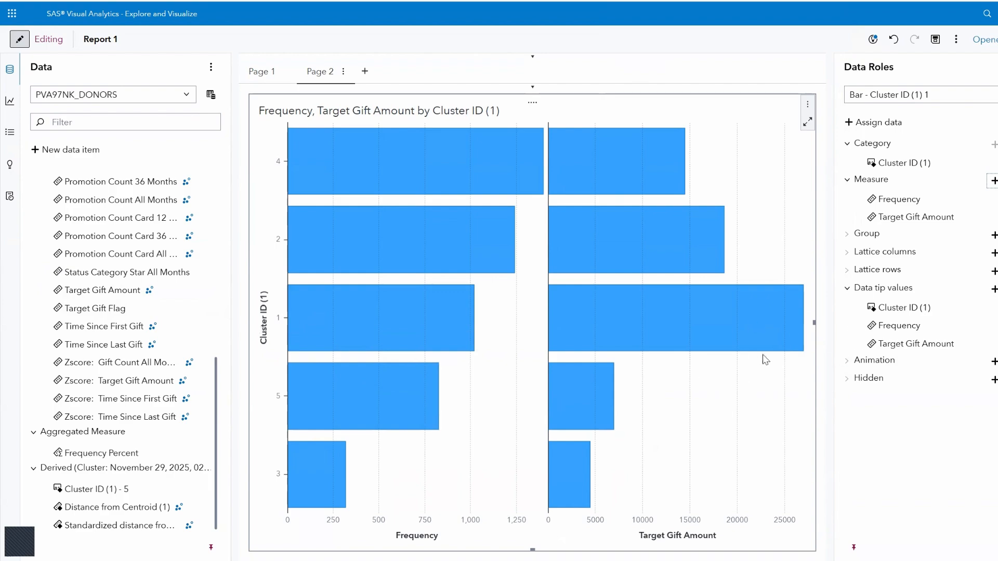
mouse_move(769, 339)
mouse_move(589, 472)
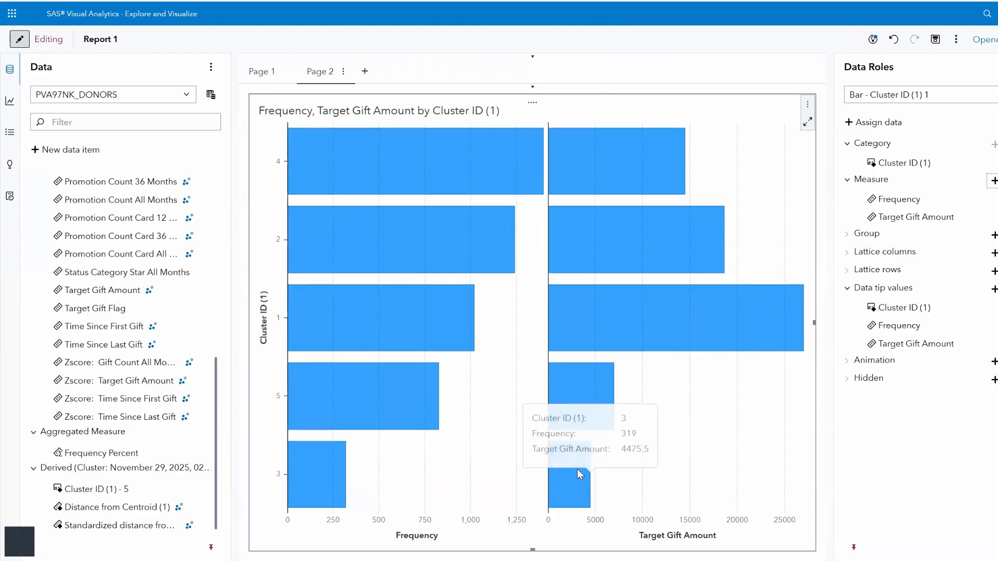
left_click(894, 39)
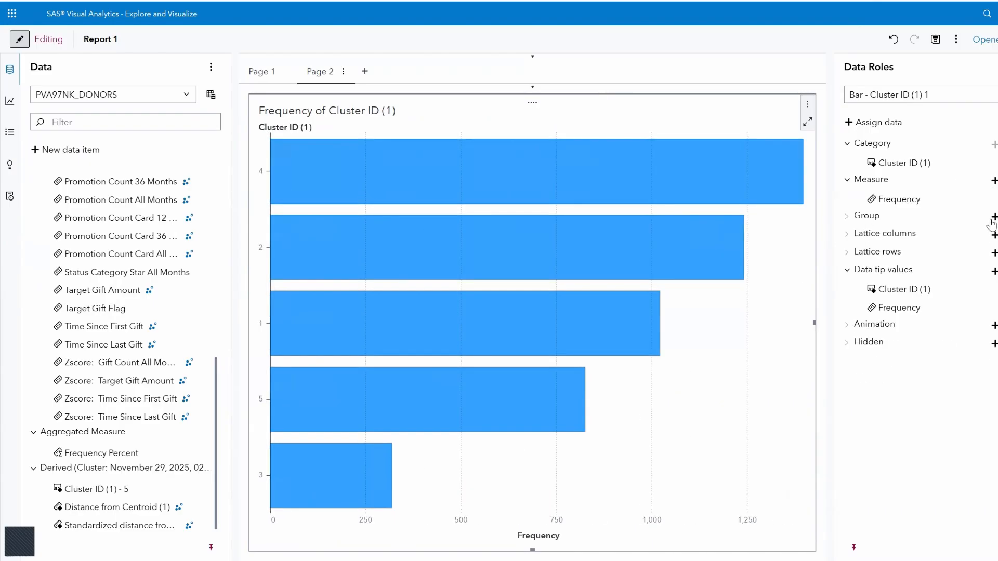
Group the Cluster ID (1) frequency bars by Gender, producing F, M and U bars
left_click(993, 217)
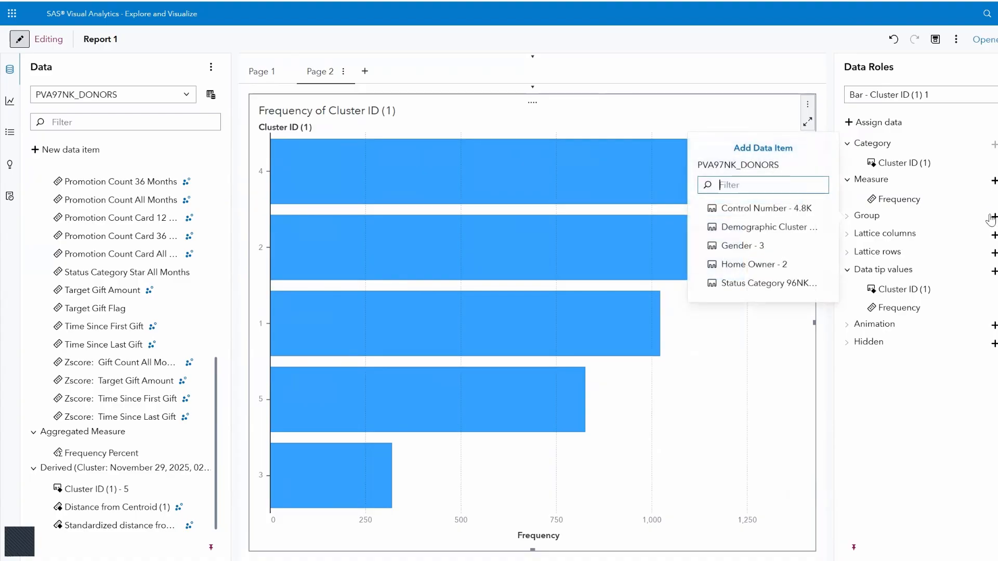
left_click(755, 249)
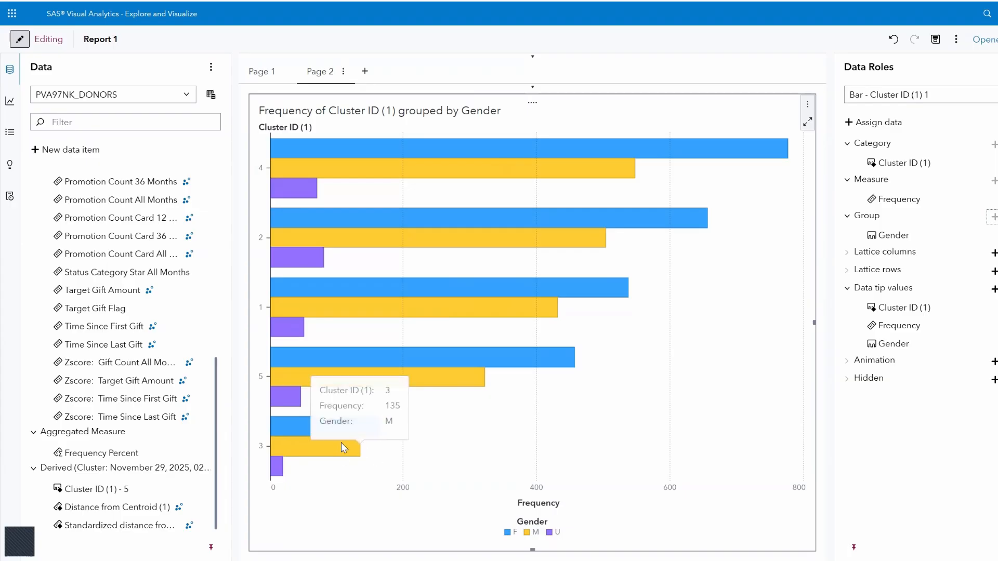
mouse_move(322, 425)
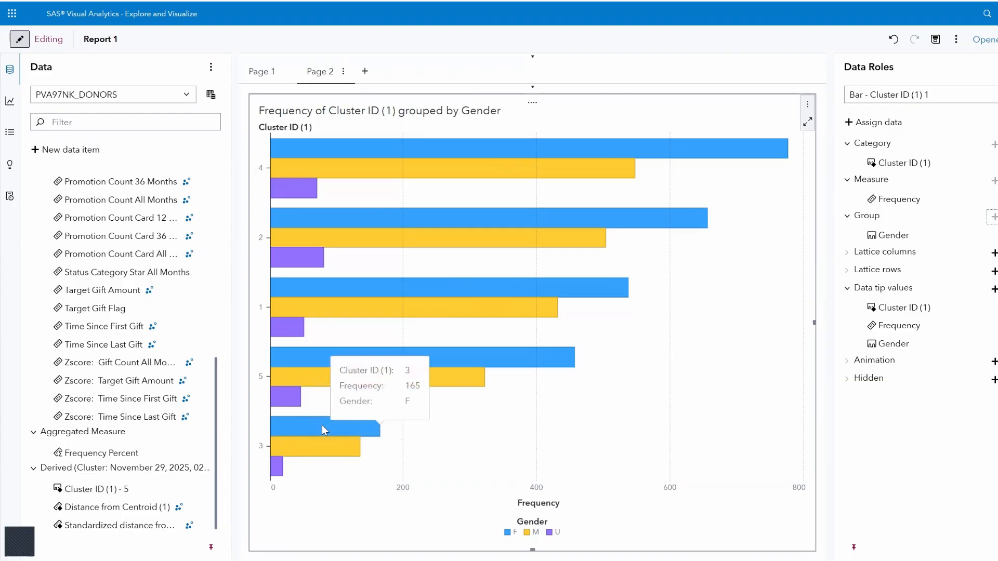